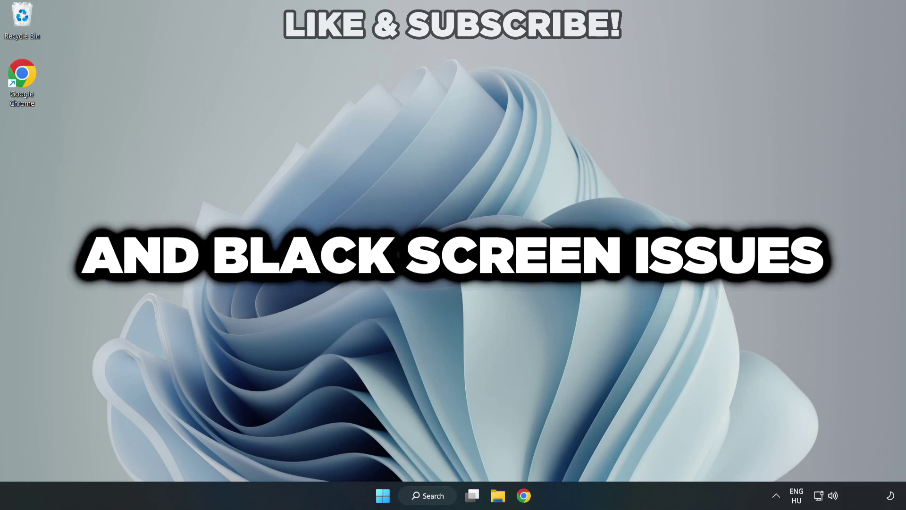
Step: Search Windows for 'device manager' and launch Device Manager from the results
click(433, 496)
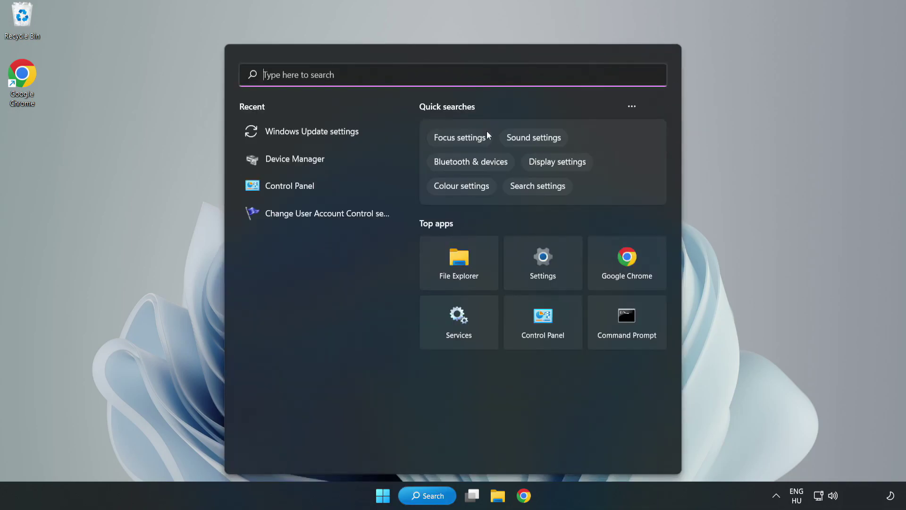
text(de)
text(vice m)
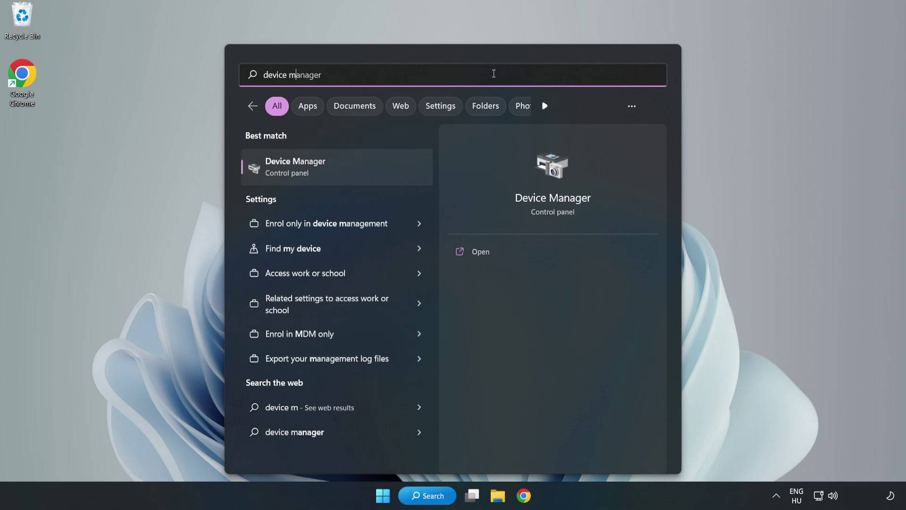
text(anager)
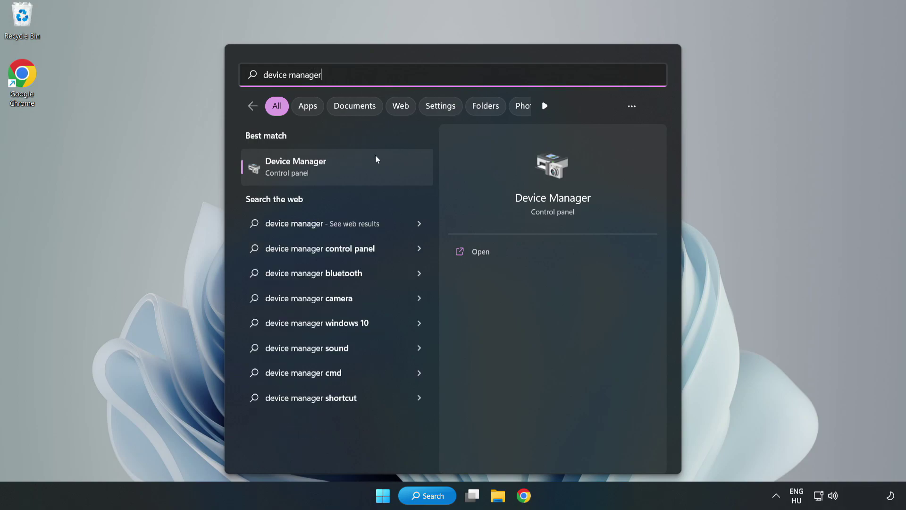
click(337, 175)
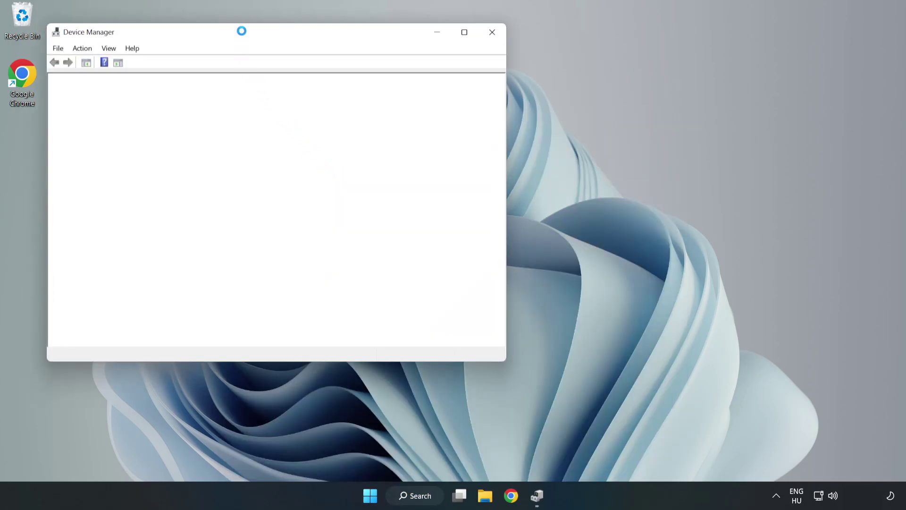
Step: Center the window, expand Display adapters, and open the VMware SVGA 3D context menu
drag(243, 35, 405, 81)
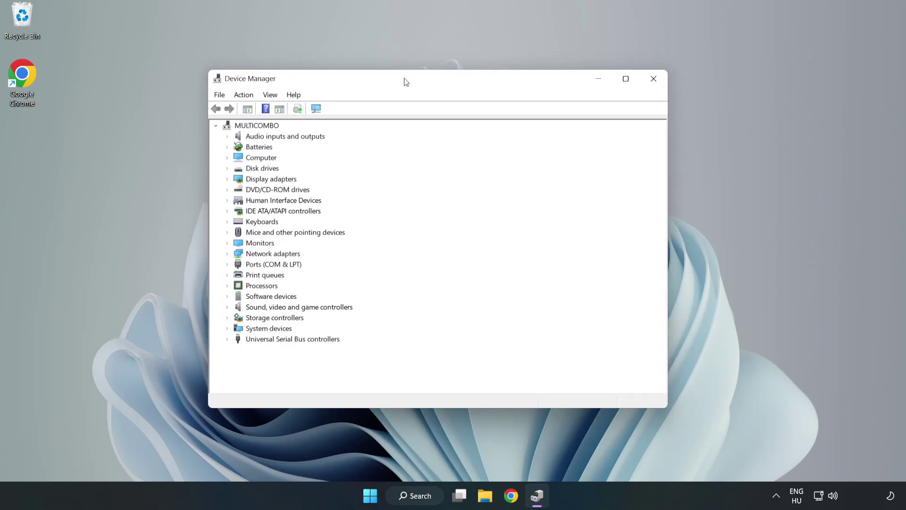
click(243, 181)
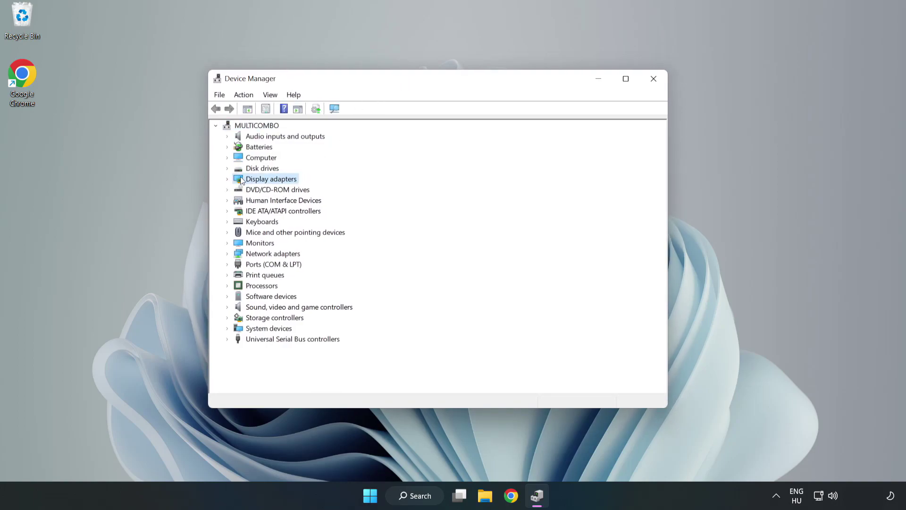
click(227, 180)
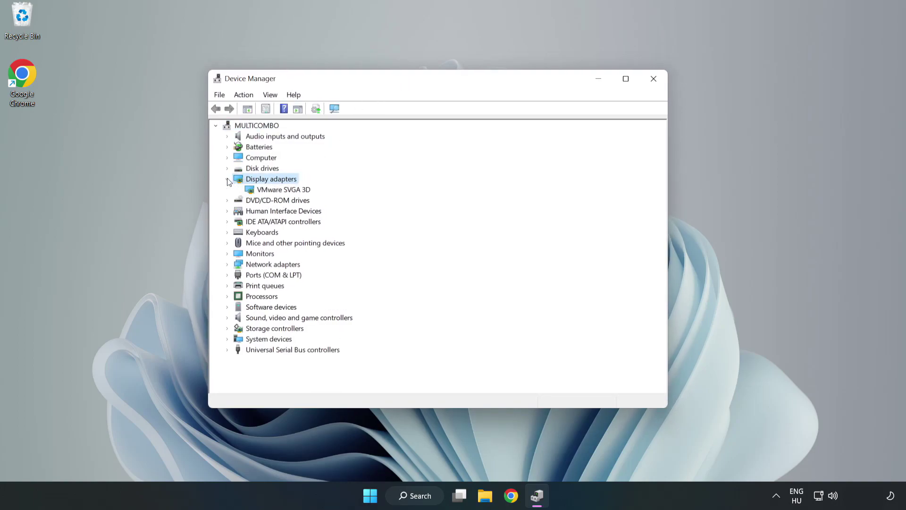
click(252, 190)
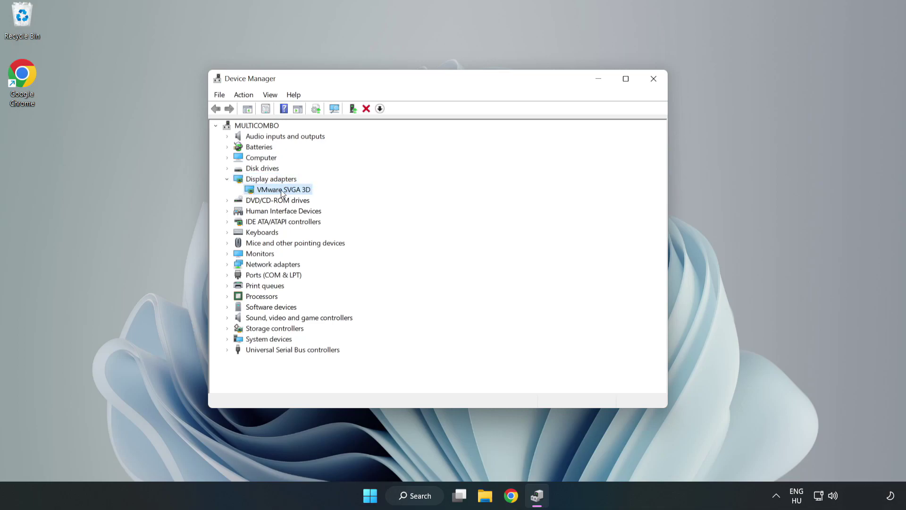
right_click(281, 191)
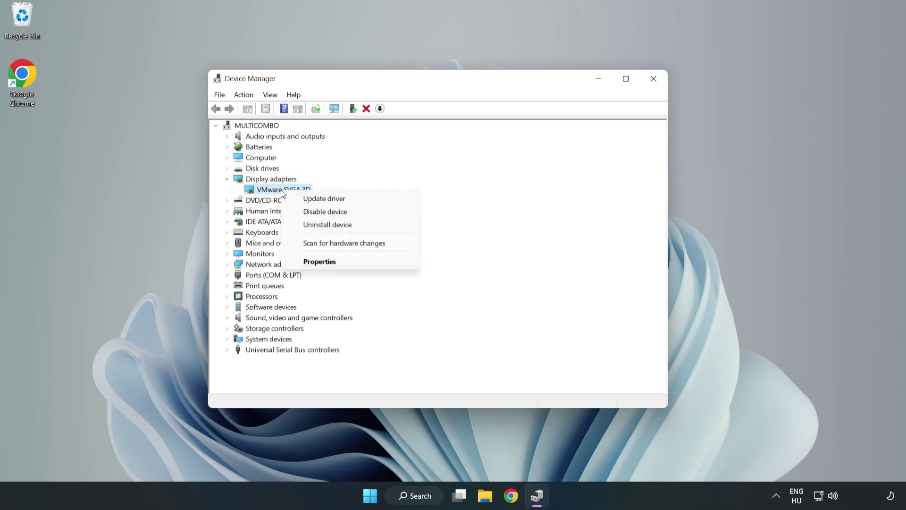
Step: Auto-search for a VMware SVGA 3D driver, confirm the best is installed, and close Device Manager
click(351, 199)
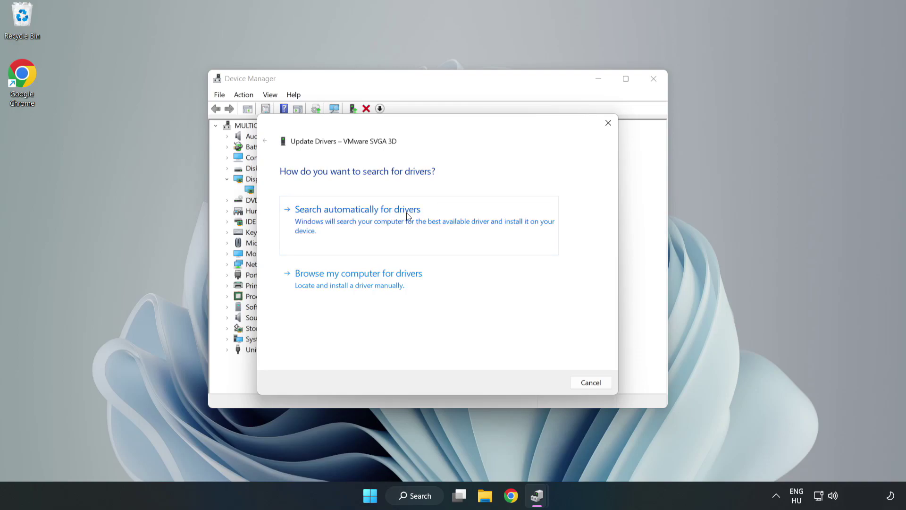
click(360, 219)
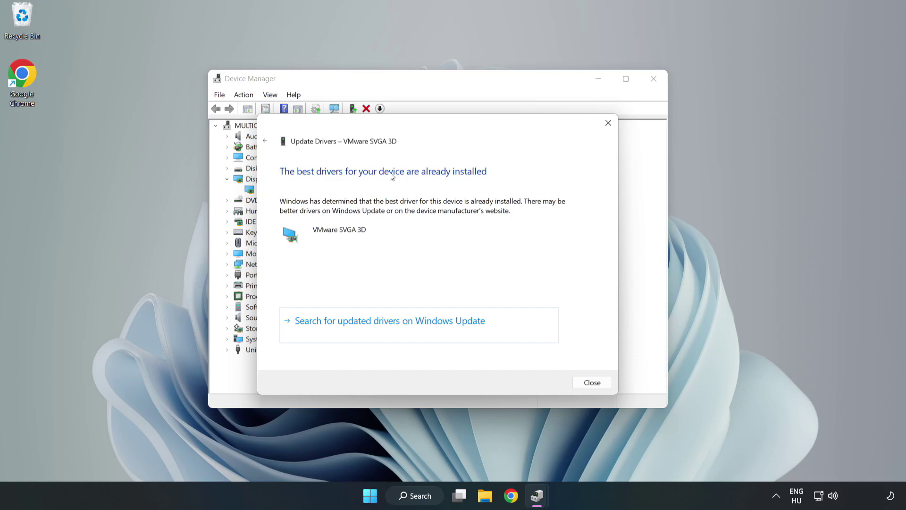
click(593, 383)
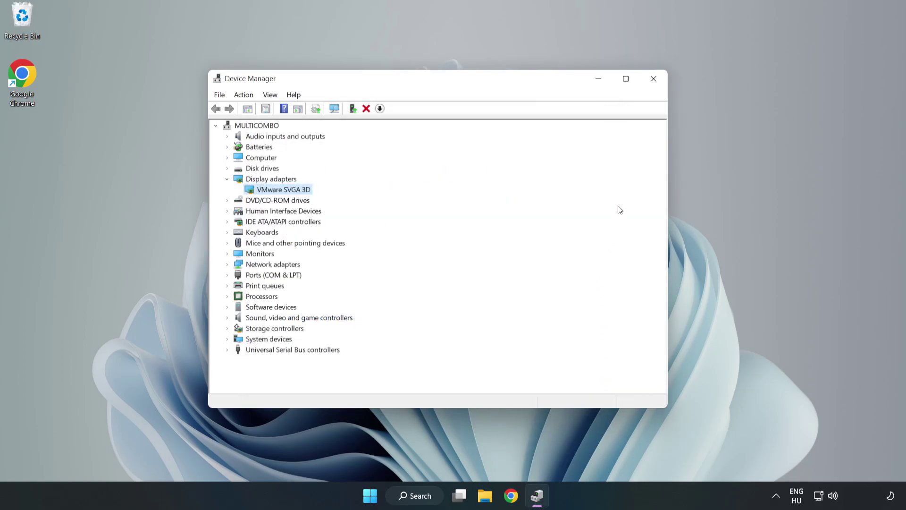
click(654, 80)
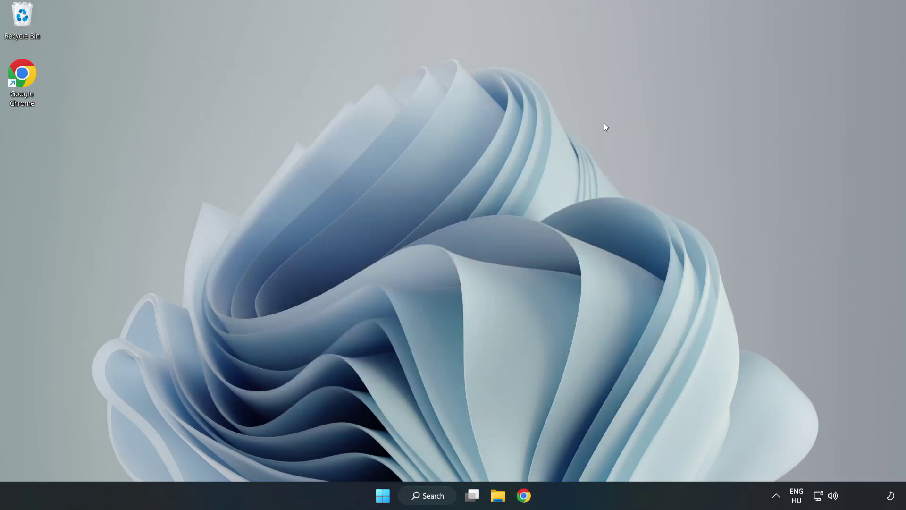
Step: Search Windows for 'updates' to find Windows Update settings
click(425, 495)
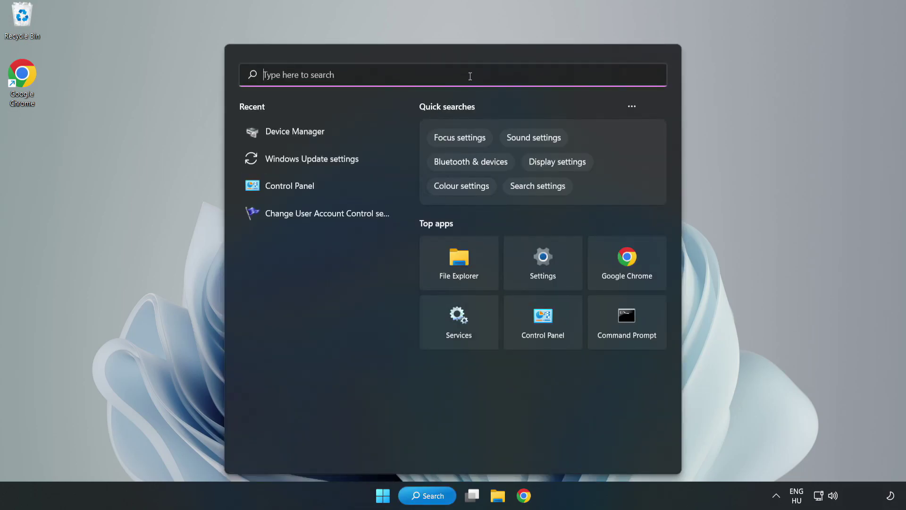
text(upda)
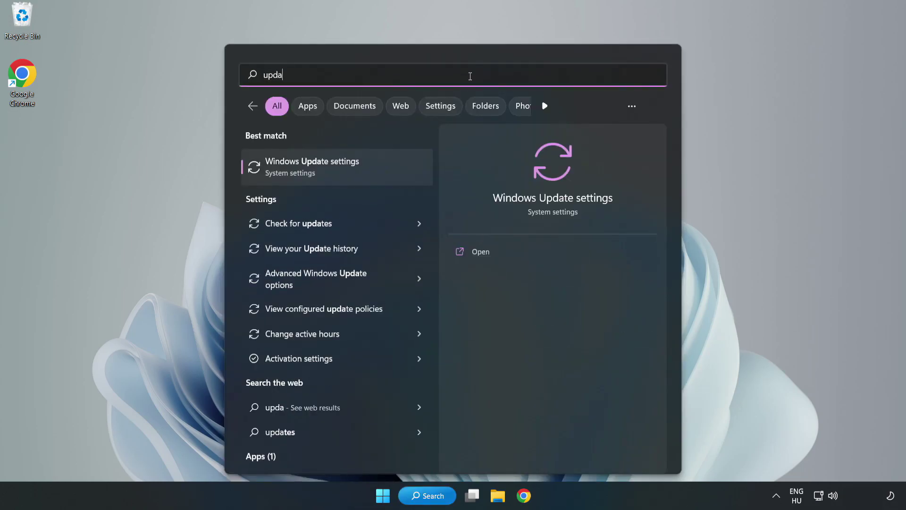
text(tes)
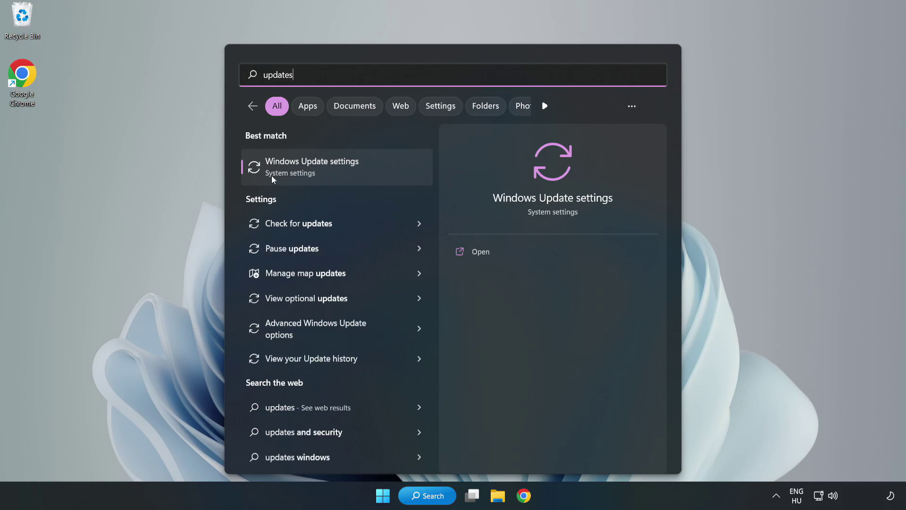
Step: Open Windows Update full-screen, check for updates until up to date, then close Settings
click(323, 172)
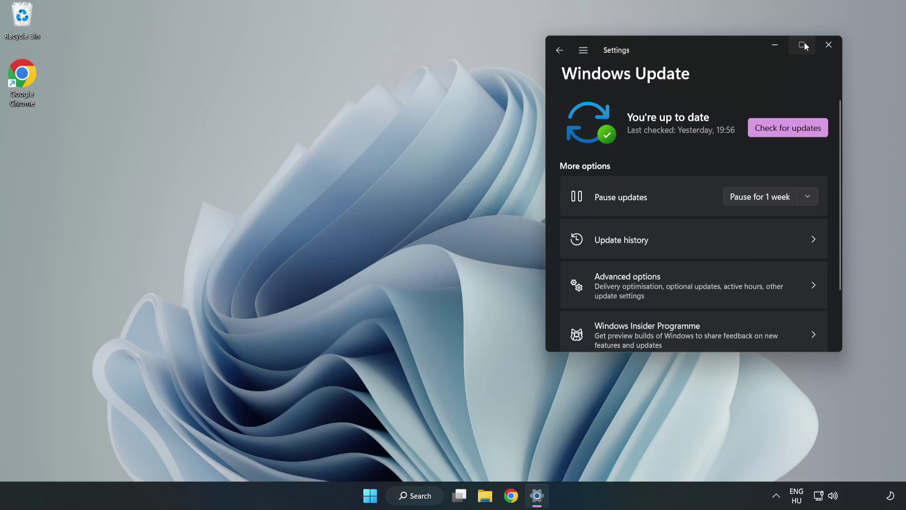
click(803, 42)
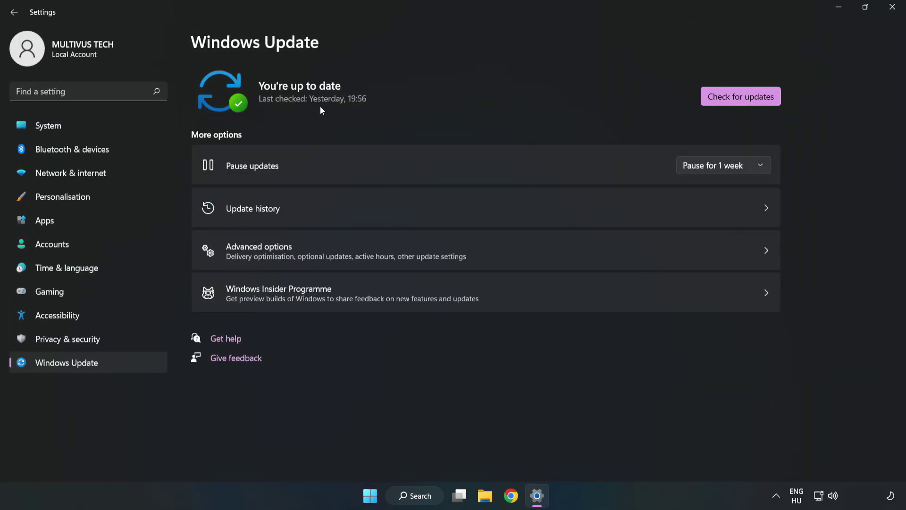
click(743, 98)
click(892, 9)
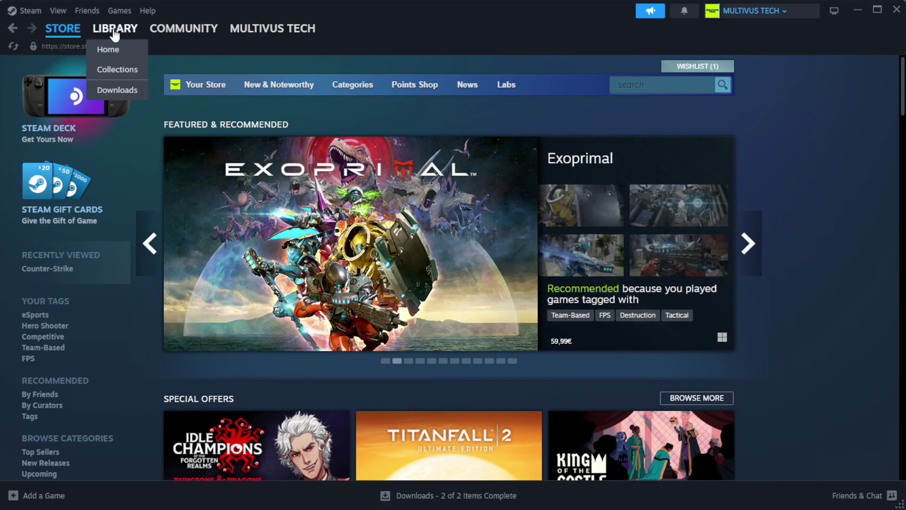
Step: Show the Steam library and open the context menu for YOUR NOT WORKING GAME
click(130, 50)
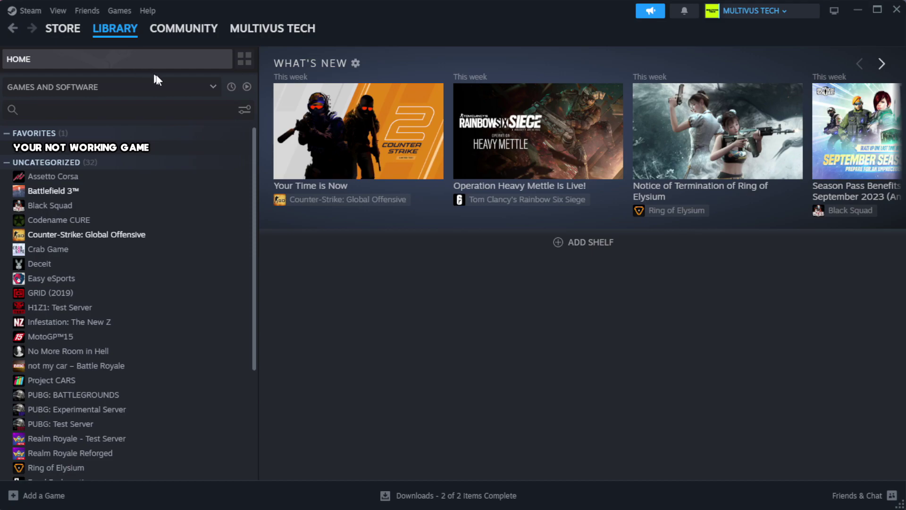
right_click(223, 150)
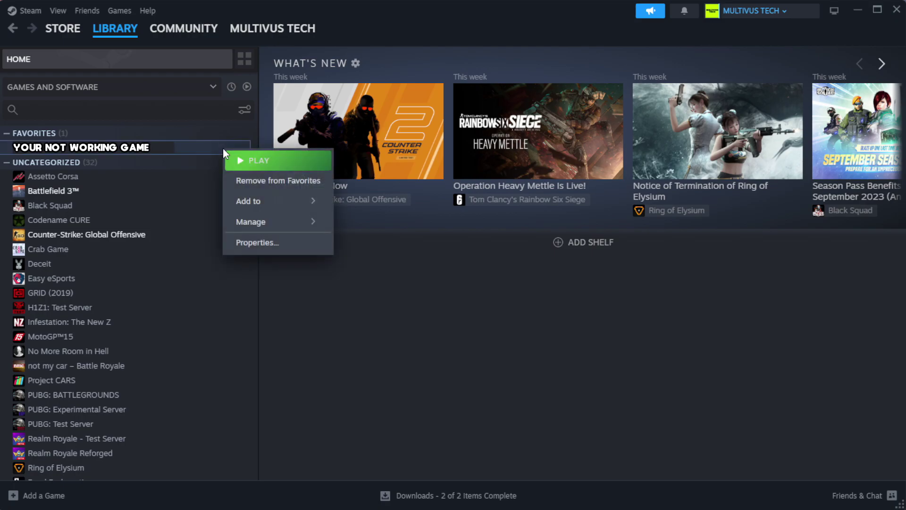
Step: Verify the game's files under Properties > Installed Files, validating all 1039 files
click(281, 247)
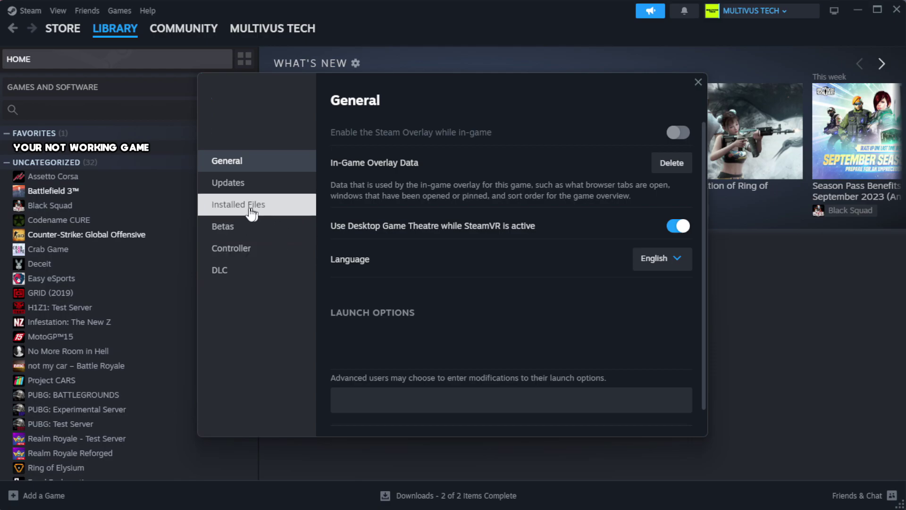
click(298, 214)
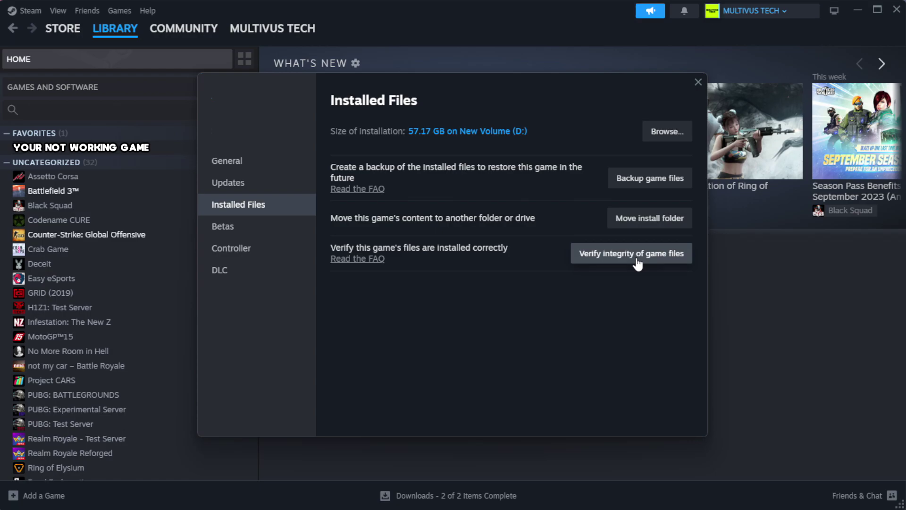
click(637, 262)
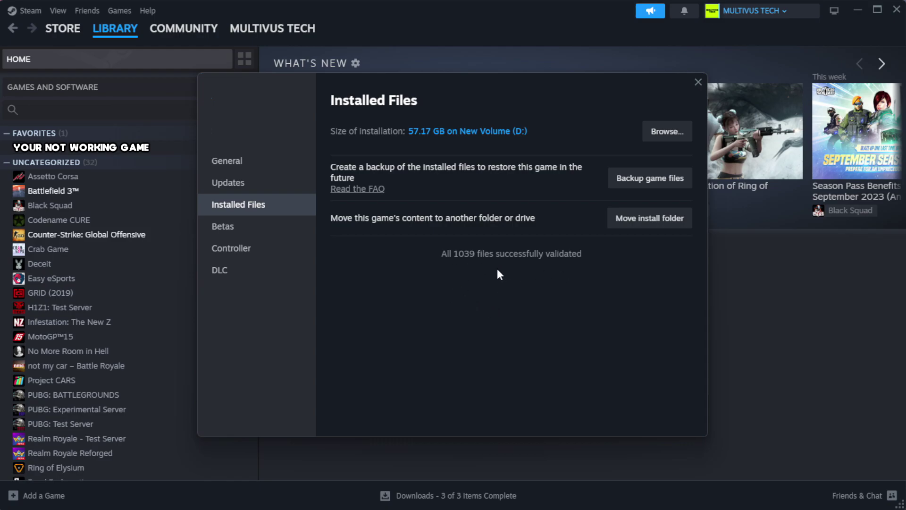
Step: Open the game's install folder and bring up the context menu on its shortcut
click(666, 139)
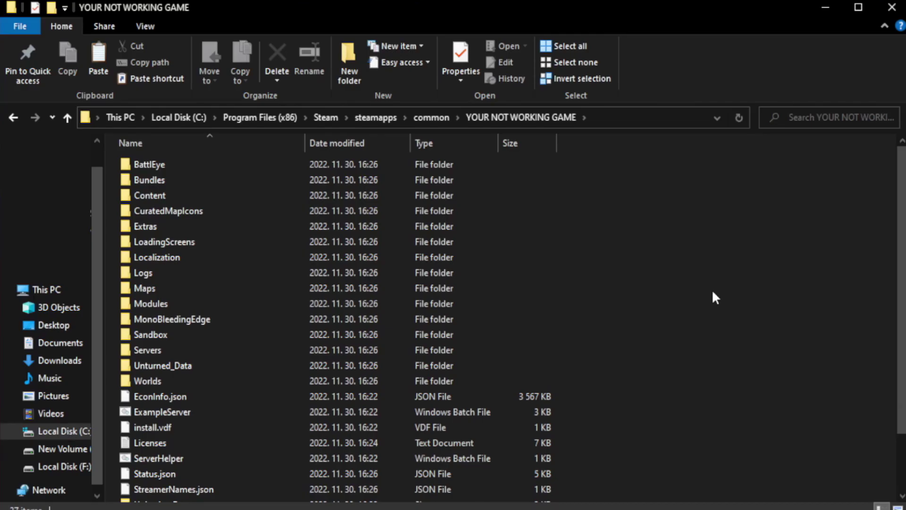
drag(901, 282, 904, 337)
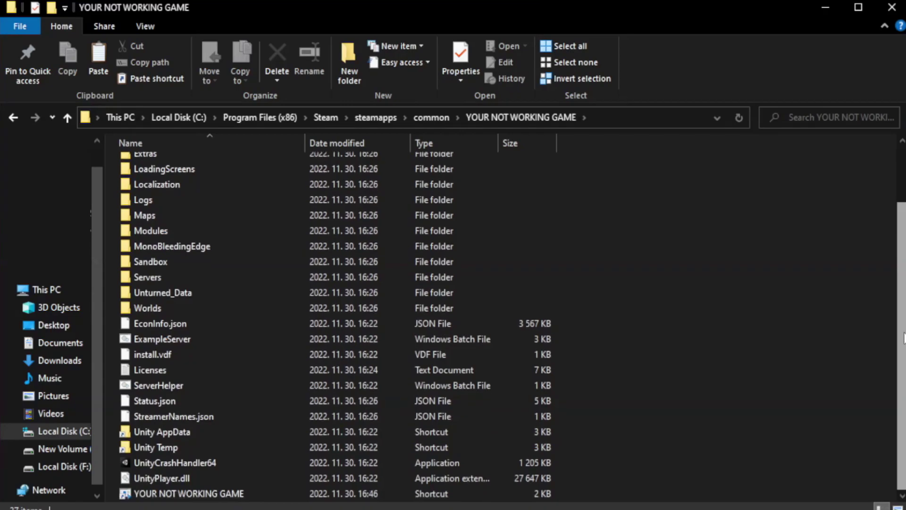
click(310, 497)
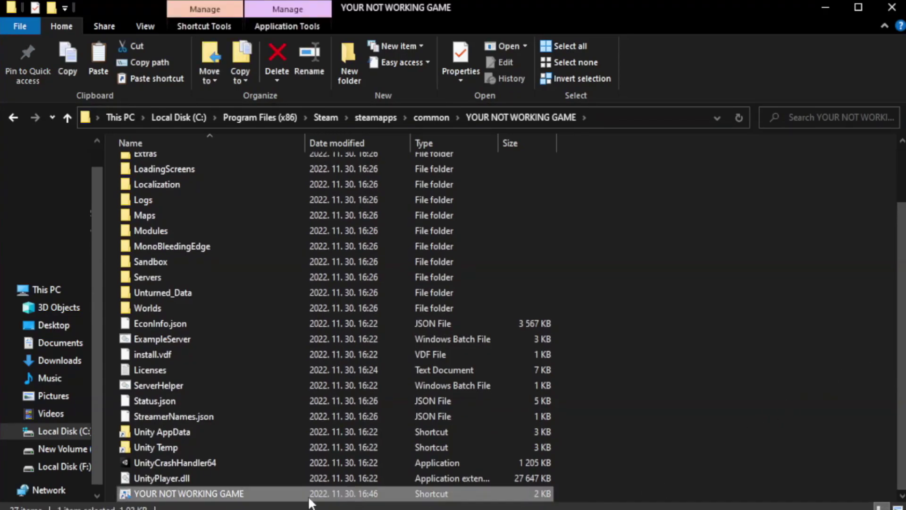
right_click(303, 497)
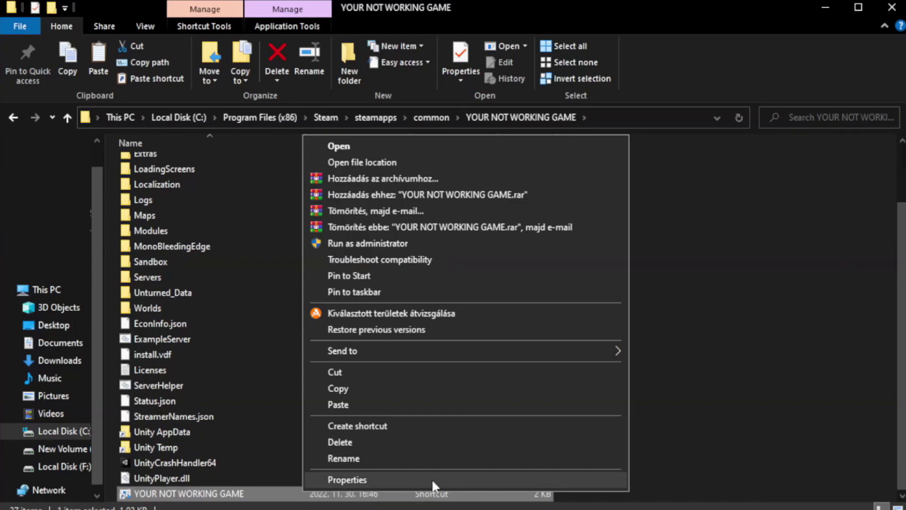
Step: Open the shortcut's Properties, move the dialog up, and show its Compatibility tab
click(463, 479)
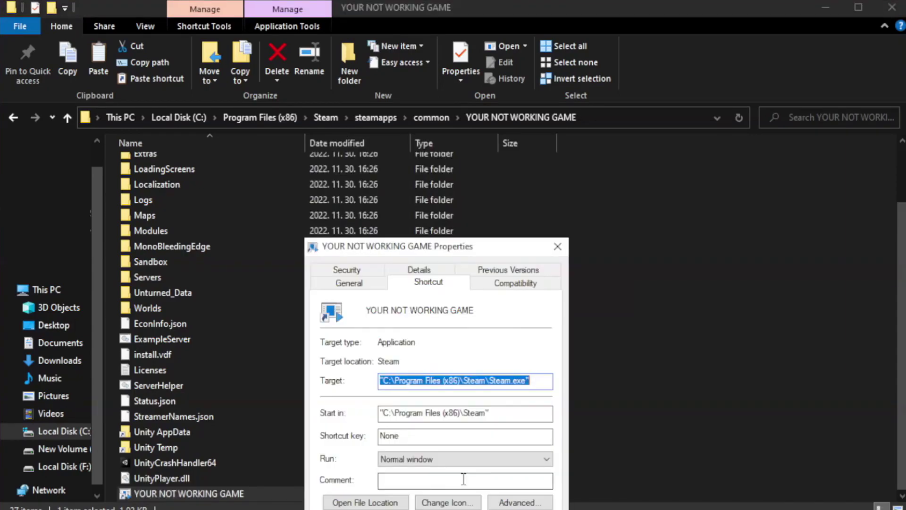
drag(455, 250, 455, 92)
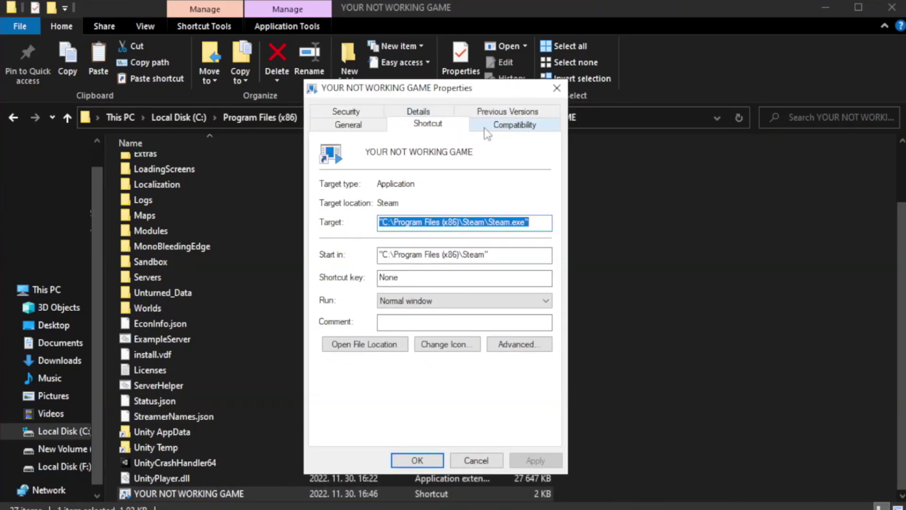
click(509, 127)
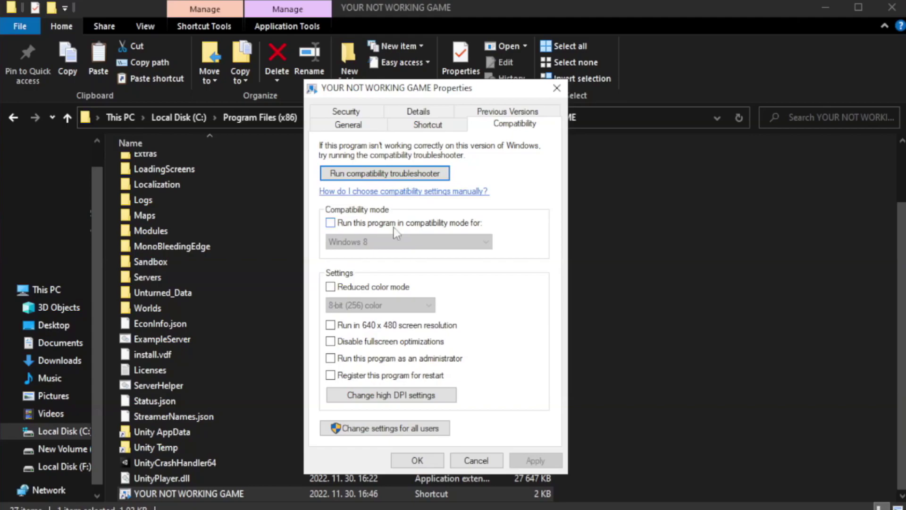
Step: Set Windows 8 compatibility mode and disable fullscreen optimizations, then apply and confirm
click(358, 222)
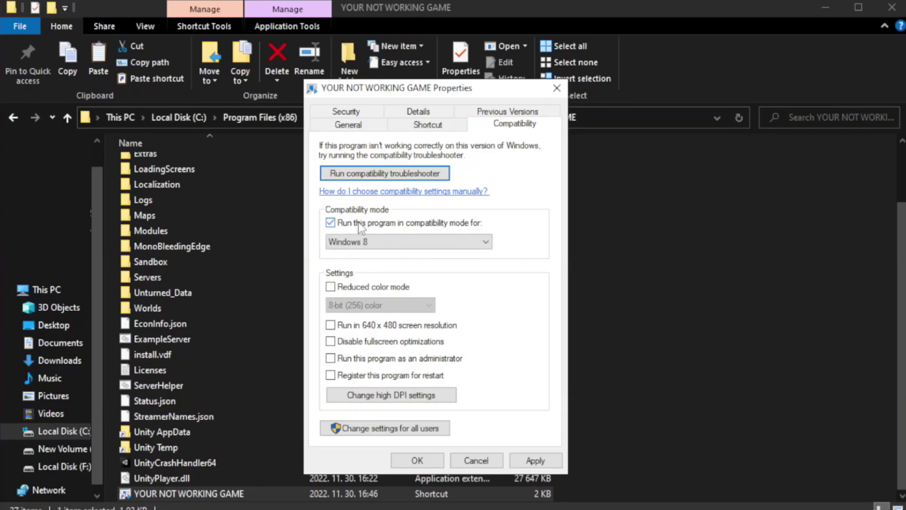
click(387, 241)
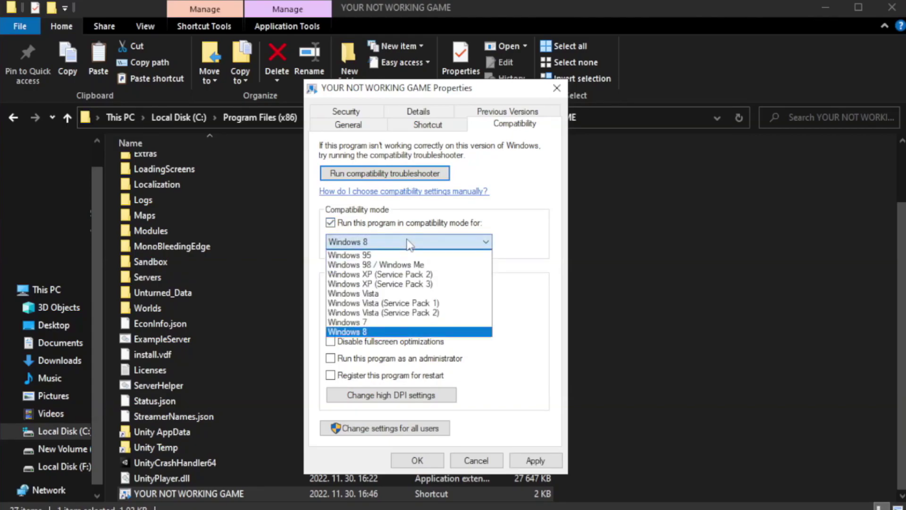
click(384, 332)
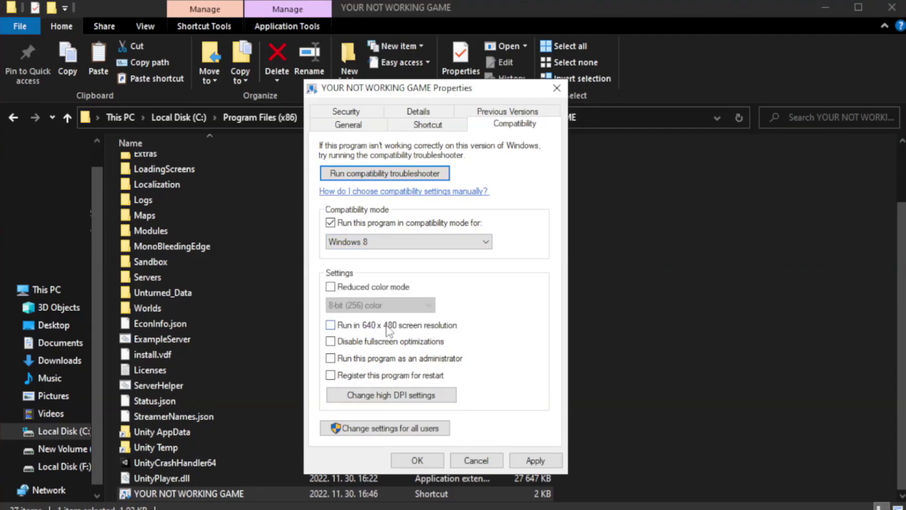
click(353, 346)
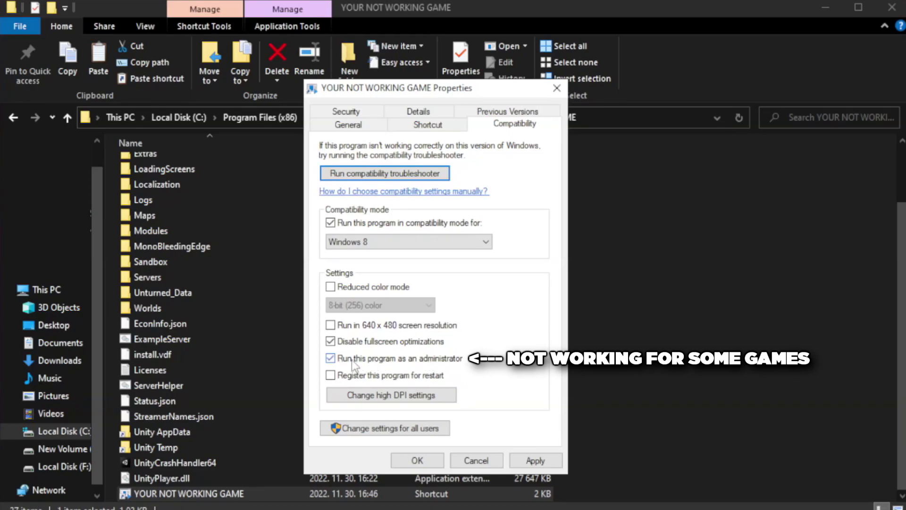
click(530, 461)
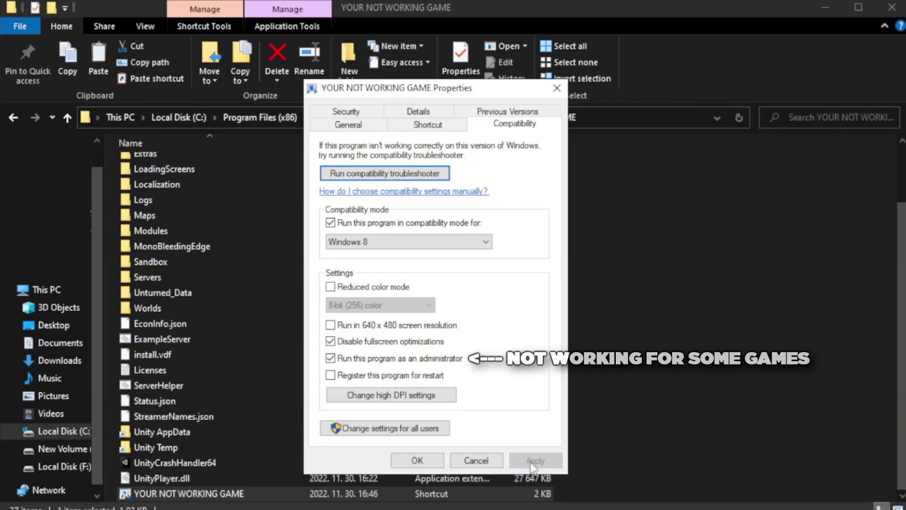
click(415, 462)
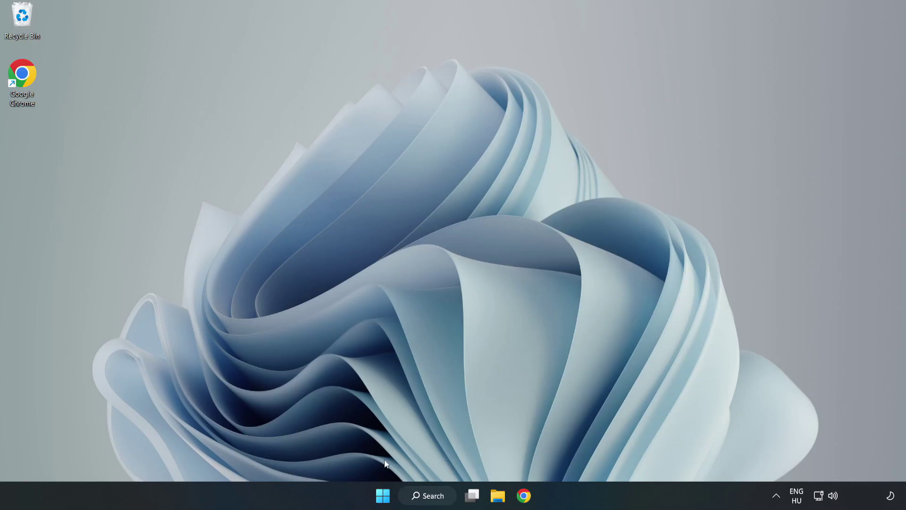
Step: Open Task Manager from the Start right-click menu and show the Startup apps list
right_click(384, 497)
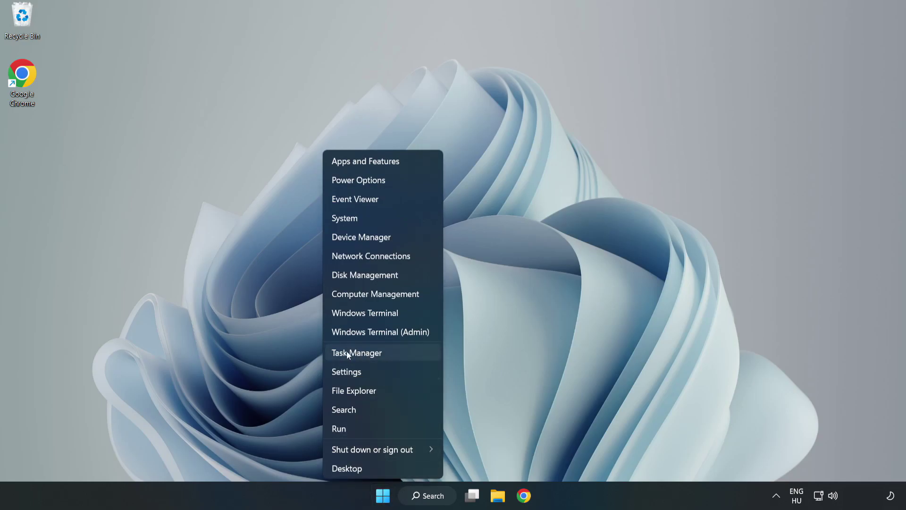
click(382, 353)
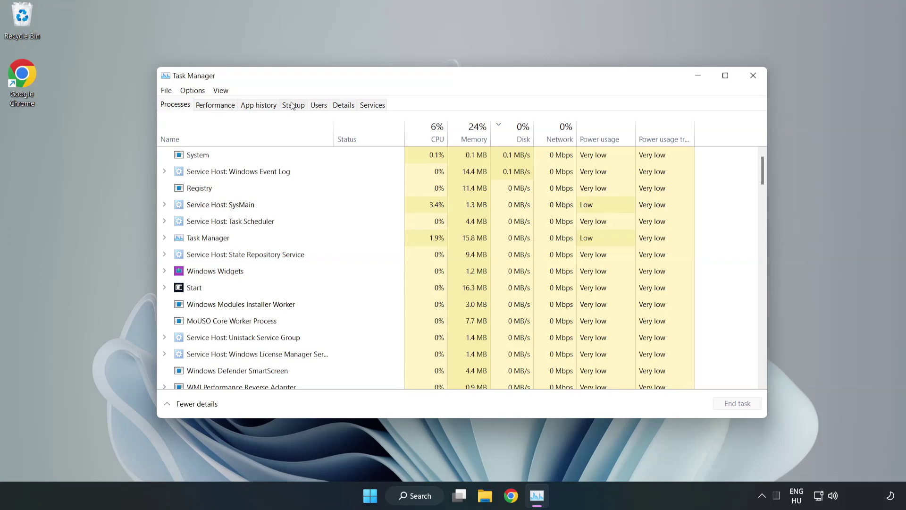
click(294, 105)
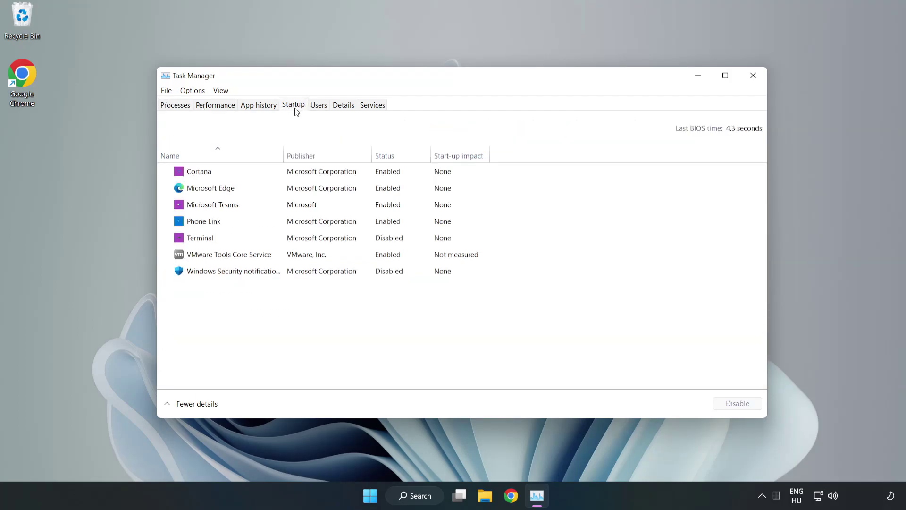
Step: Disable Cortana, Microsoft Edge, Microsoft Teams and Phone Link at startup, then close Task Manager
click(312, 177)
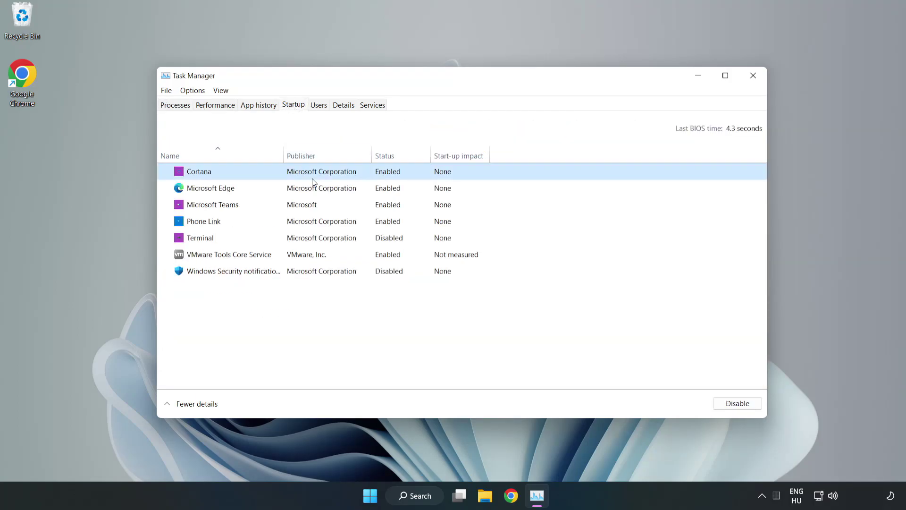
click(735, 403)
click(391, 186)
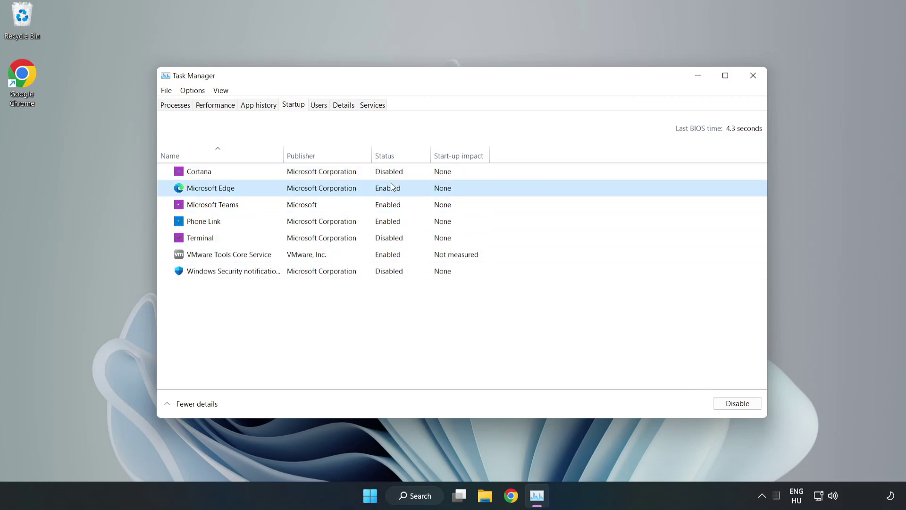
click(736, 403)
click(316, 208)
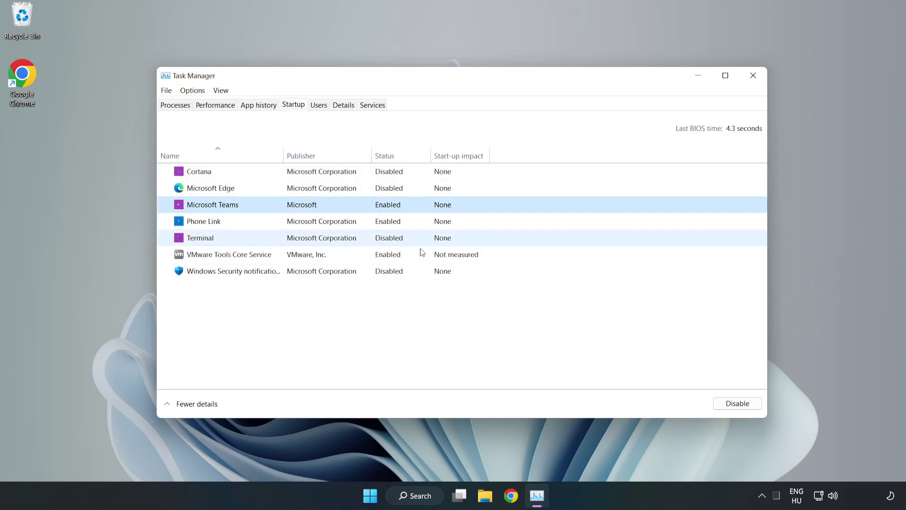
click(734, 405)
click(303, 225)
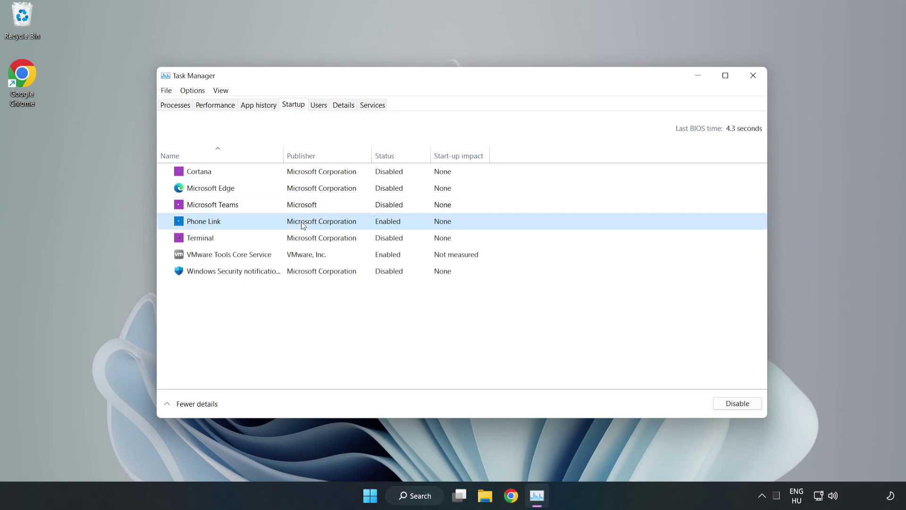
click(753, 406)
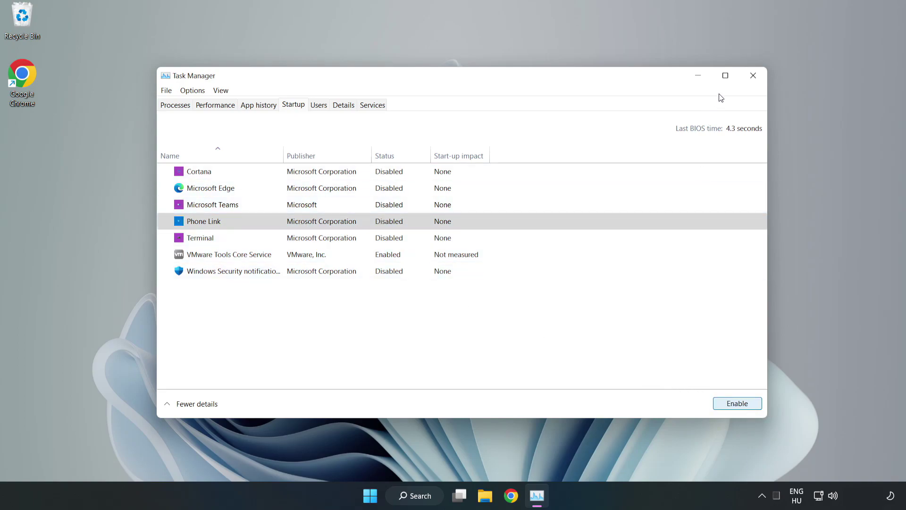
click(754, 77)
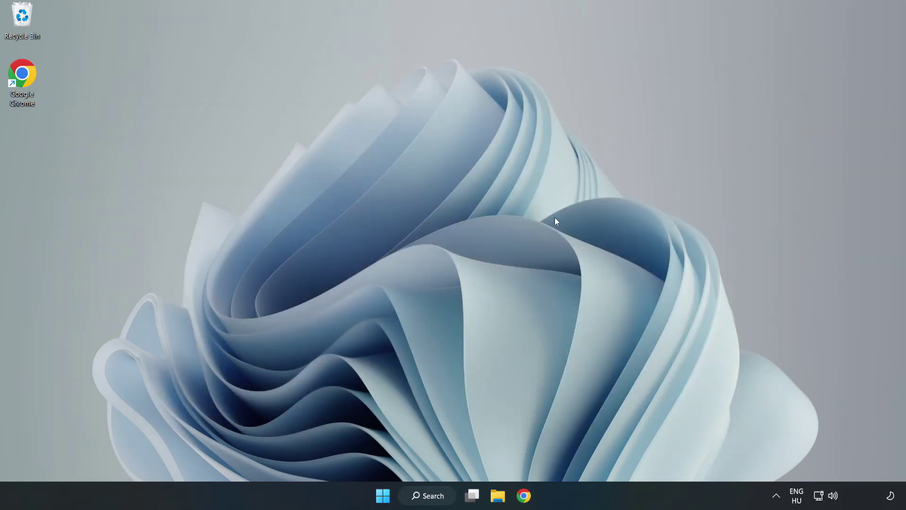
Step: Download dxwebsetup.exe from the Microsoft Download Center page in Chrome
click(523, 496)
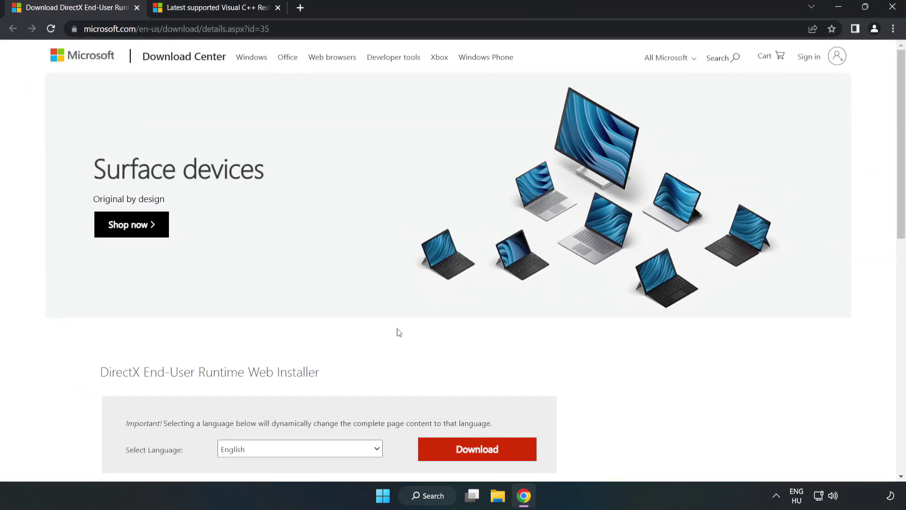
click(291, 29)
key(End)
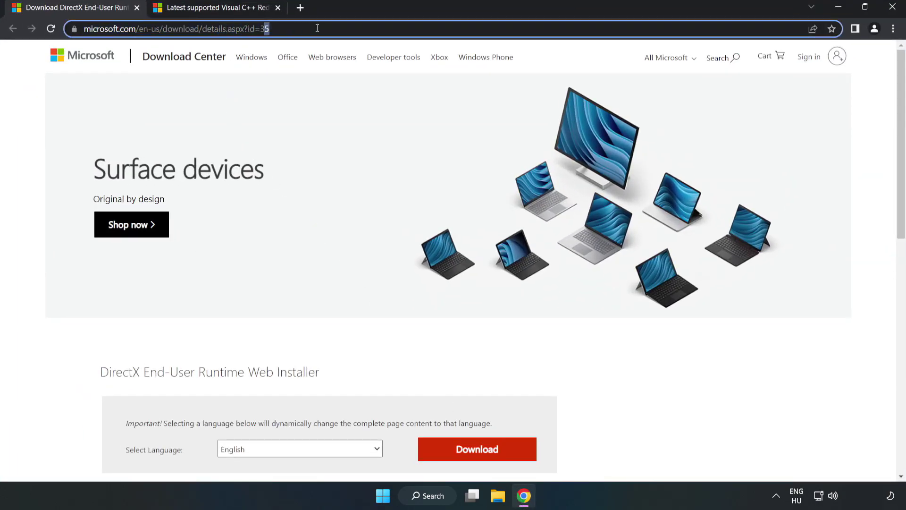
click(36, 104)
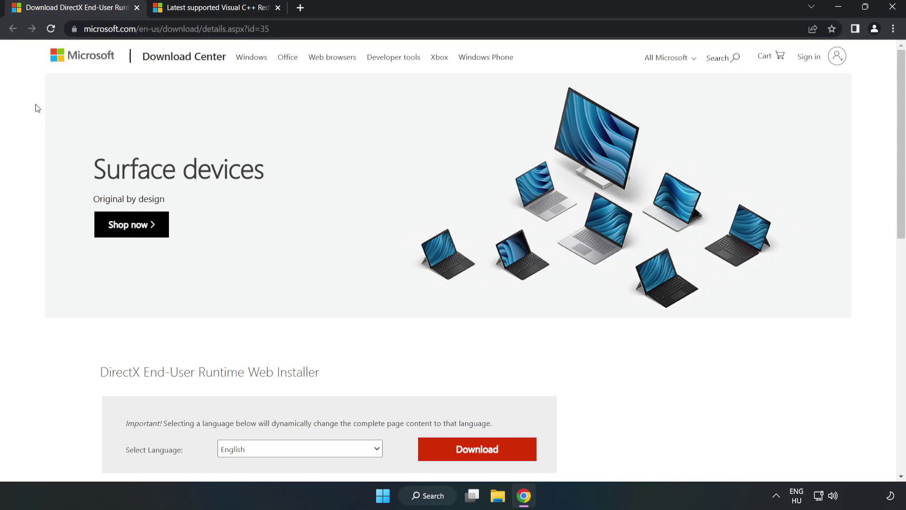
scroll(36, 104, down, 3)
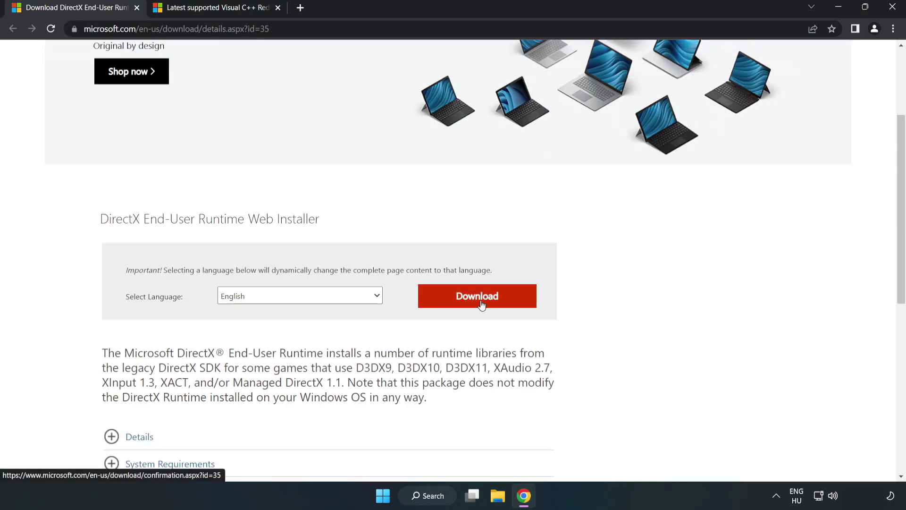
click(481, 304)
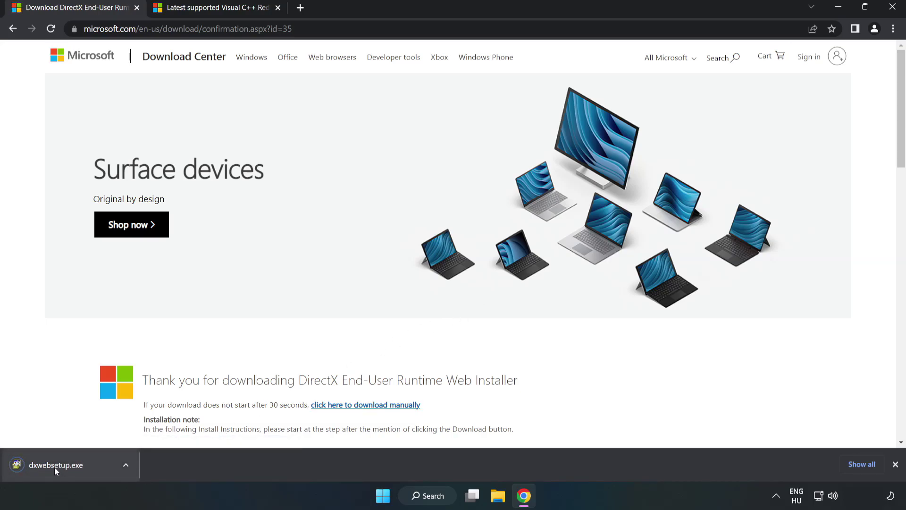
Step: Run dxwebsetup.exe, accept the license, decline the Bing Bar, and finish setup
click(66, 466)
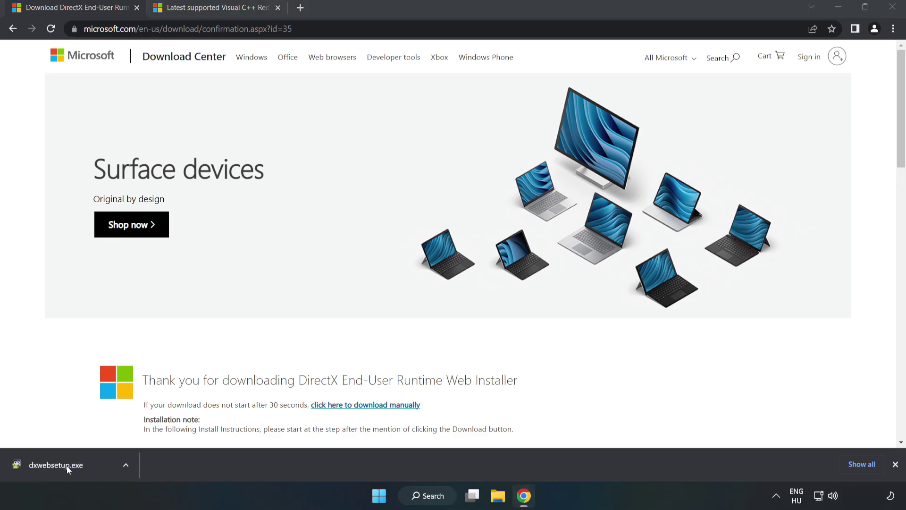
drag(206, 73, 442, 153)
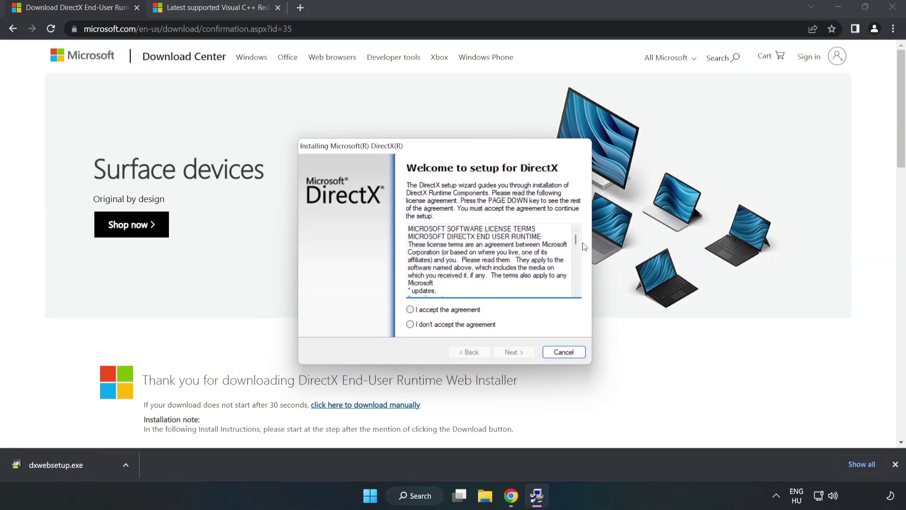
drag(576, 240, 569, 292)
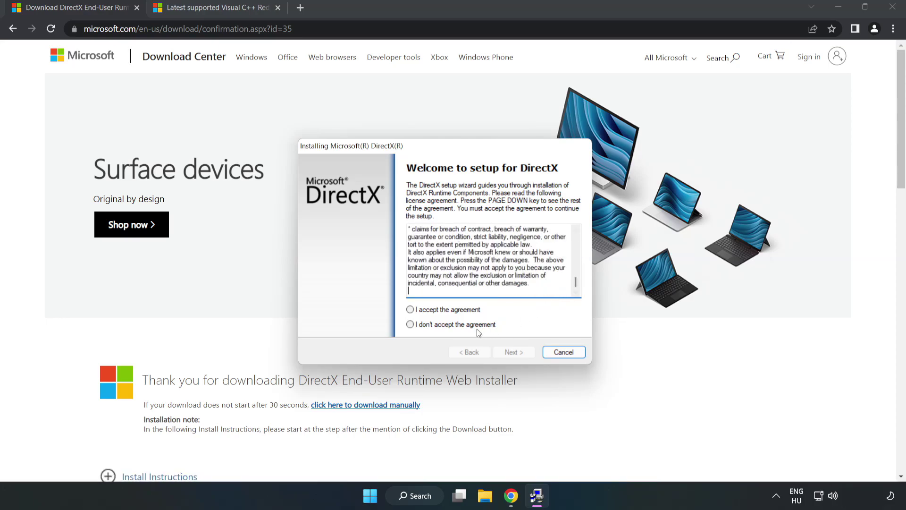
click(418, 311)
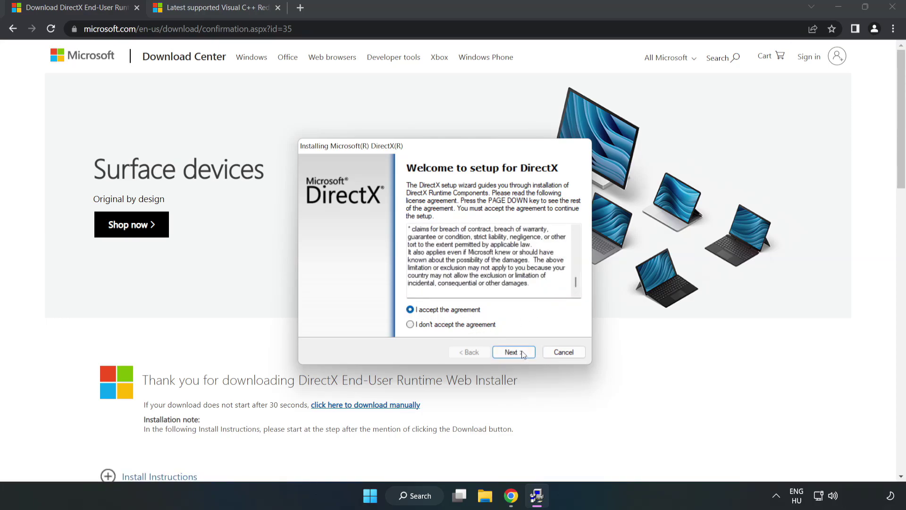
click(518, 355)
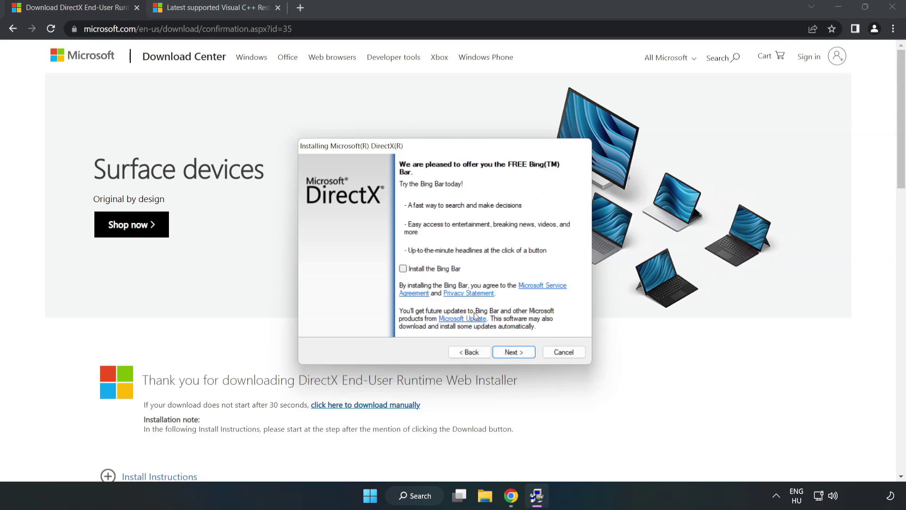
click(521, 354)
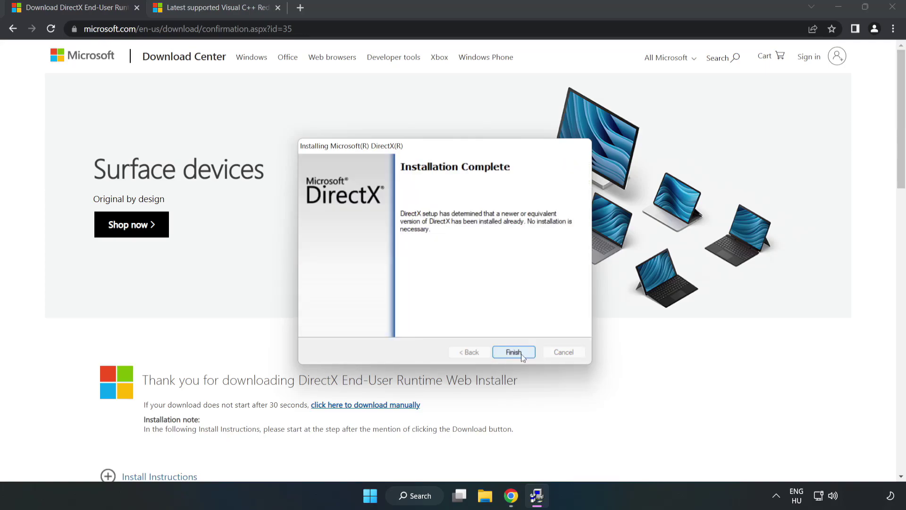
click(514, 353)
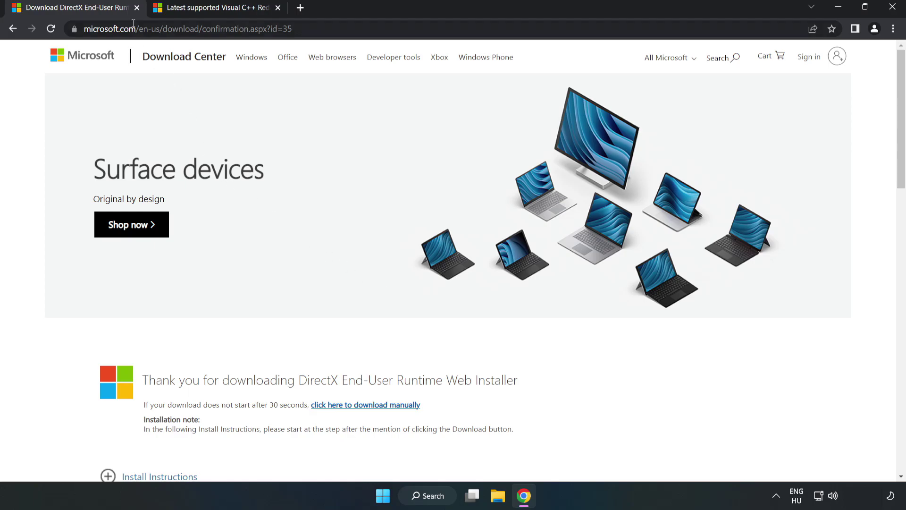
Step: Close the DirectX tab and scroll to the Visual Studio 2015–2022 redistributables table
click(136, 9)
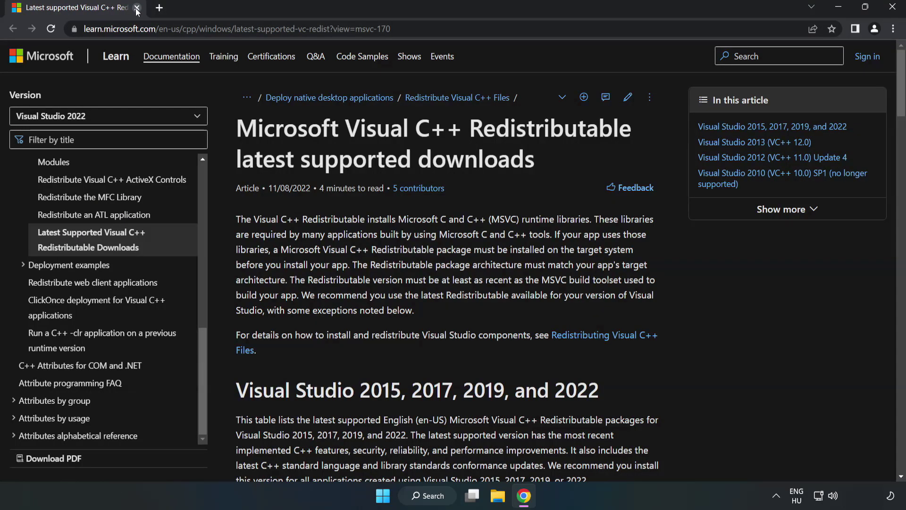
click(439, 28)
click(421, 28)
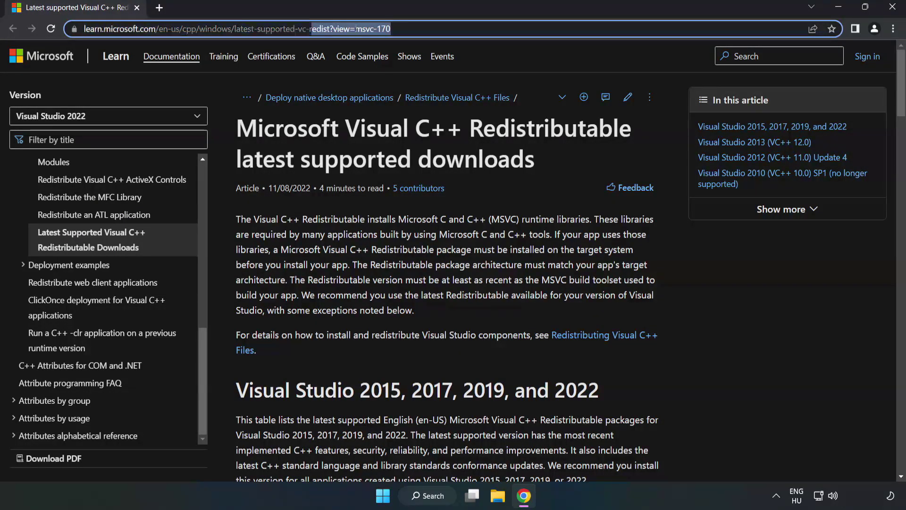
click(362, 169)
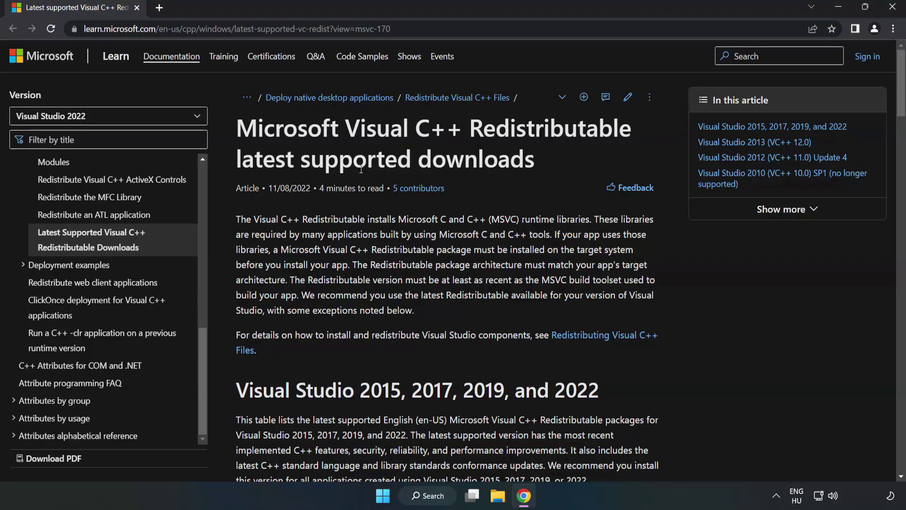
scroll(362, 170, down, 3)
scroll(362, 173, down, 1)
scroll(364, 175, down, 1)
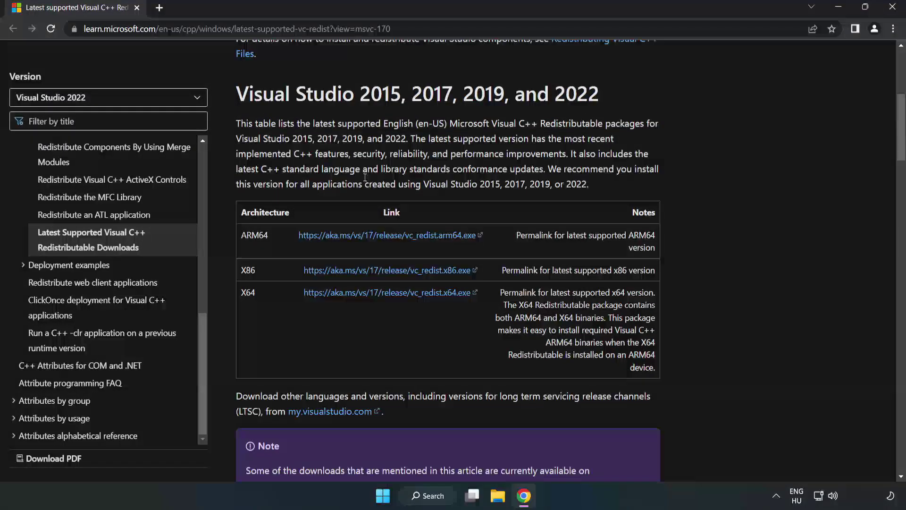
scroll(361, 179, down, 2)
scroll(357, 184, up, 1)
drag(235, 95, 599, 101)
click(575, 116)
Step: Download the ARM64, x86 and x64 Visual C++ redistributable installers
click(365, 235)
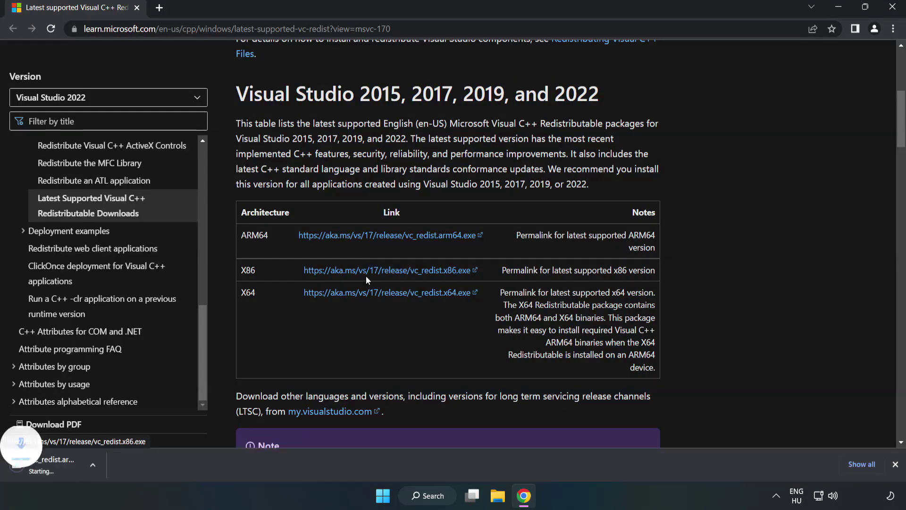
click(369, 276)
click(379, 292)
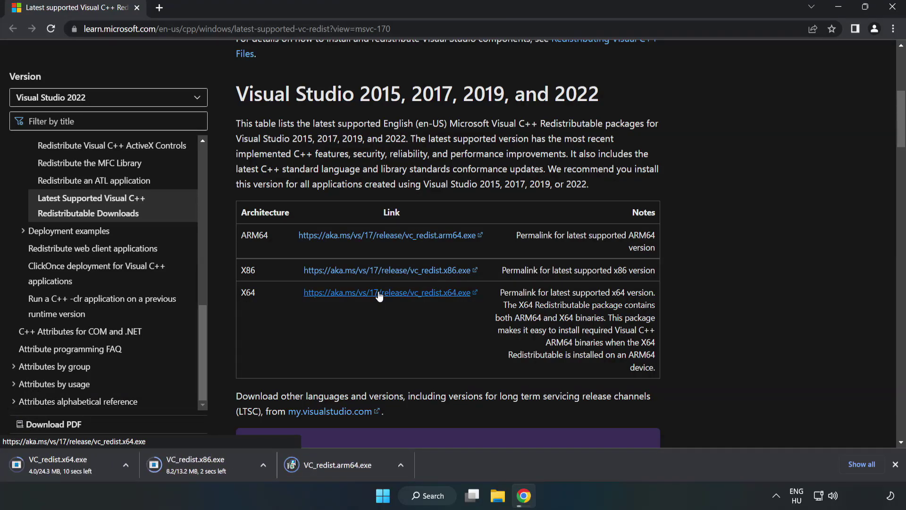
Step: Try installing the ARM64 redistributable and dismiss it after it fails as unsupported
click(345, 465)
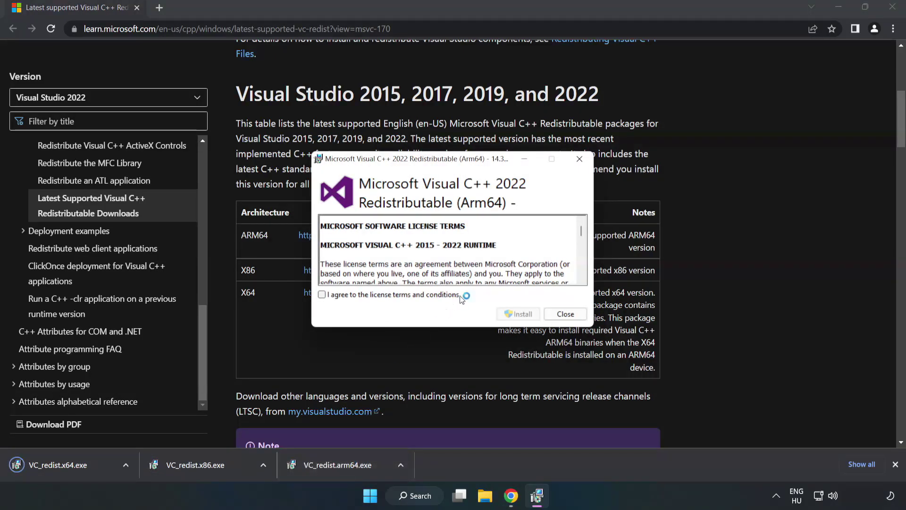
drag(582, 229, 581, 274)
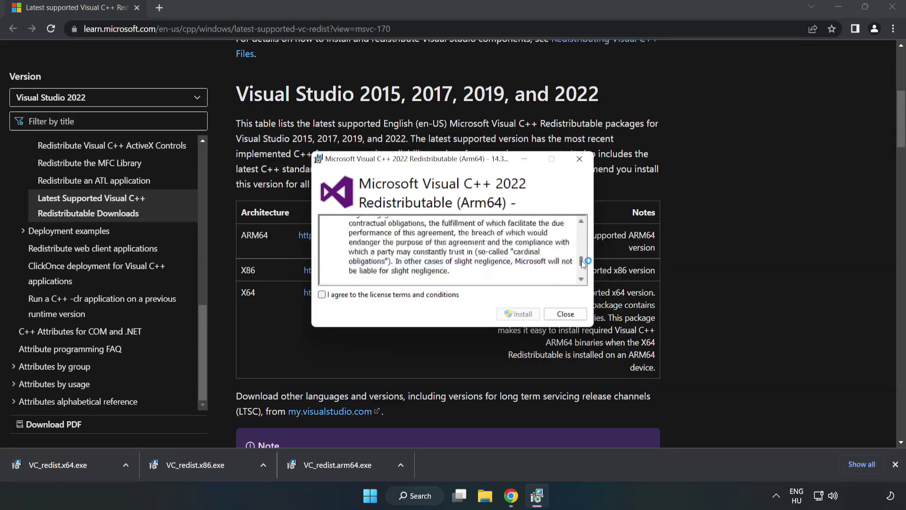
click(322, 294)
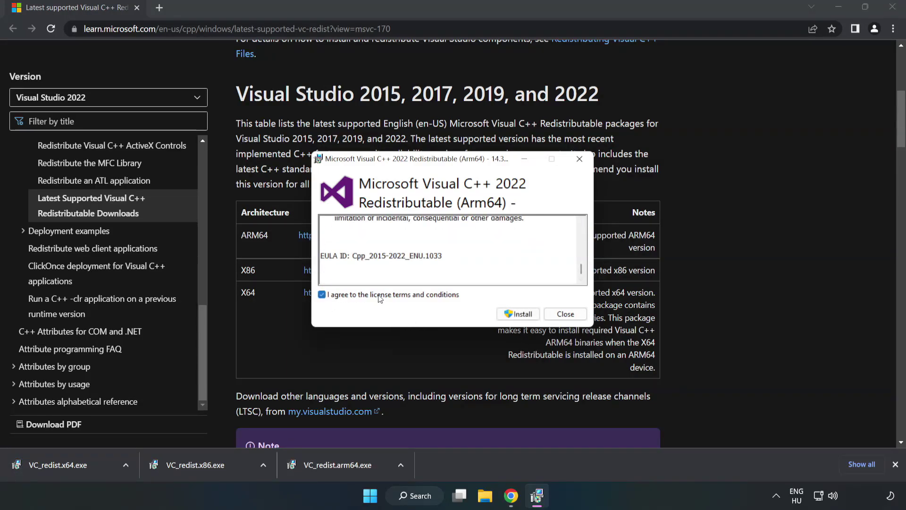
click(519, 314)
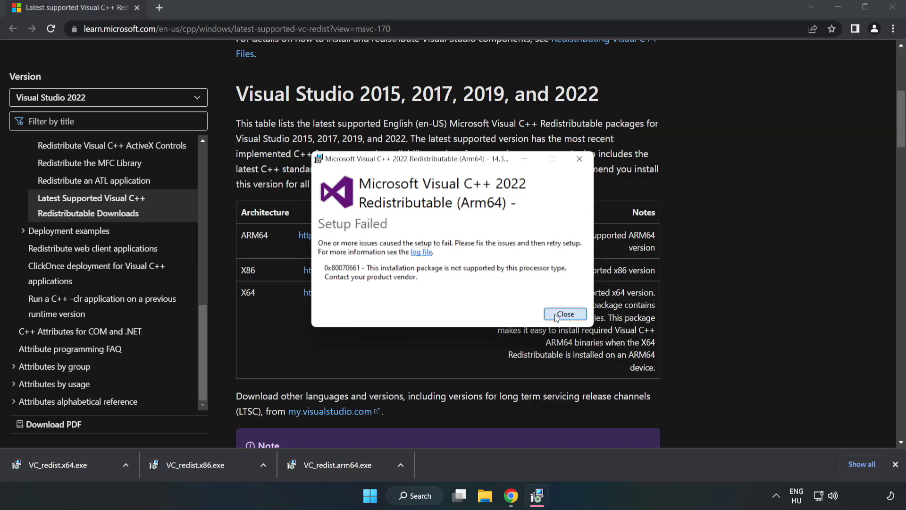
click(565, 313)
Step: Install the x86 Visual C++ redistributable after agreeing to its license
click(200, 463)
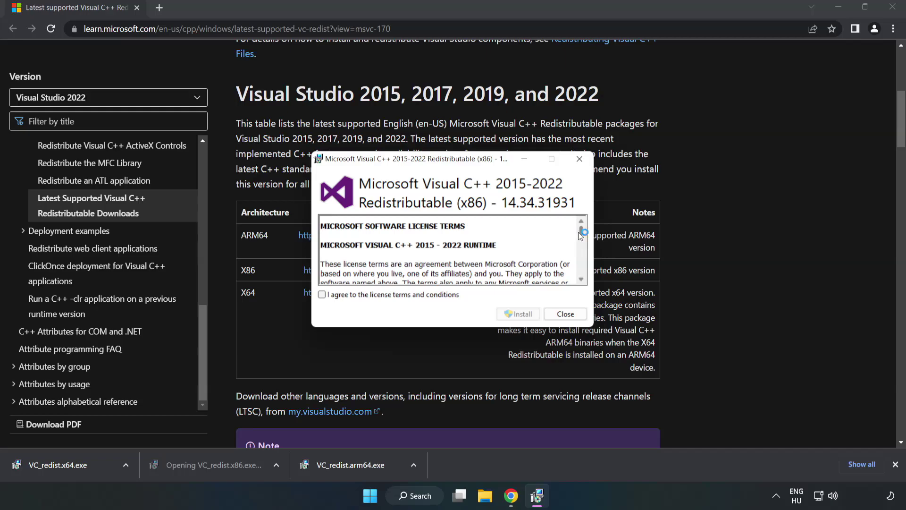
drag(581, 232, 581, 281)
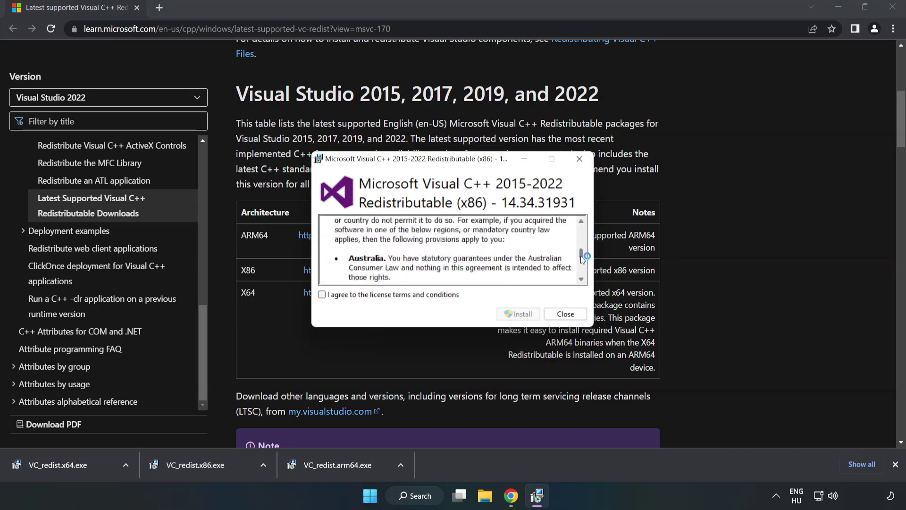
click(322, 294)
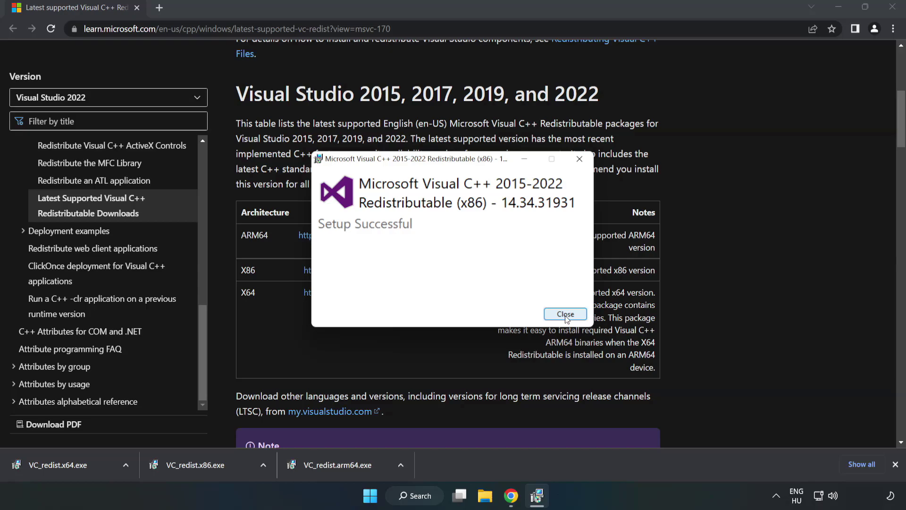
click(566, 314)
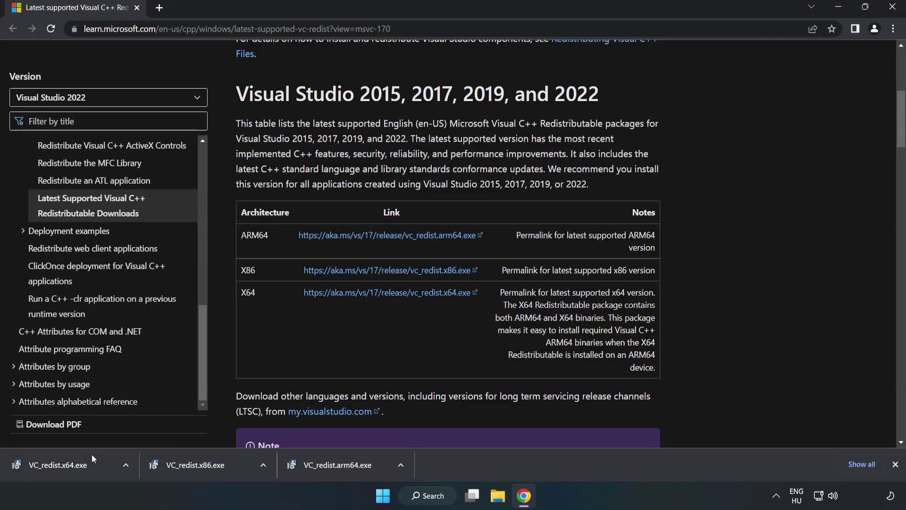
Step: Install the x64 Visual C++ redistributable after agreeing to its license
click(49, 461)
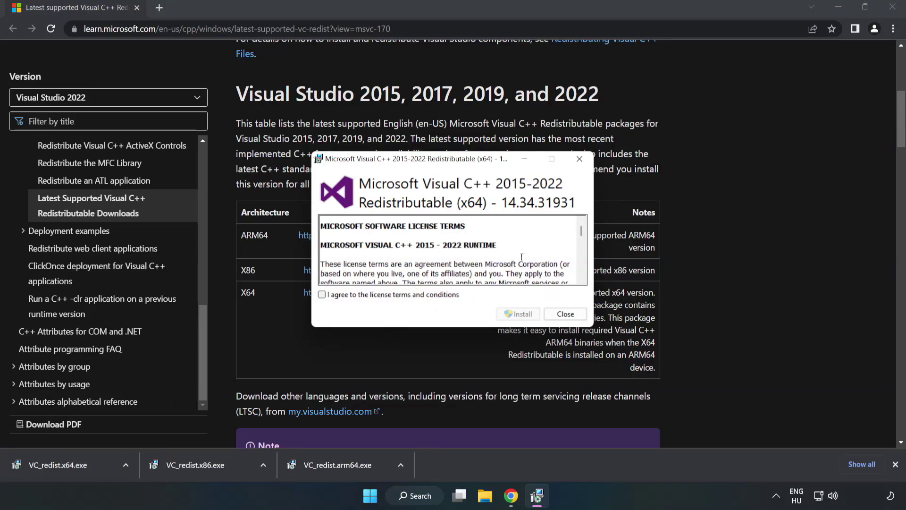
drag(582, 233, 582, 276)
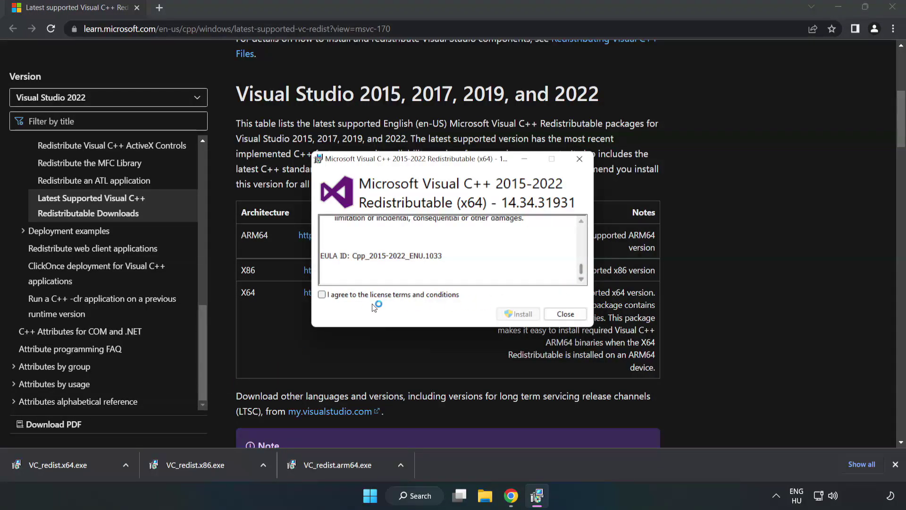
click(322, 295)
click(515, 314)
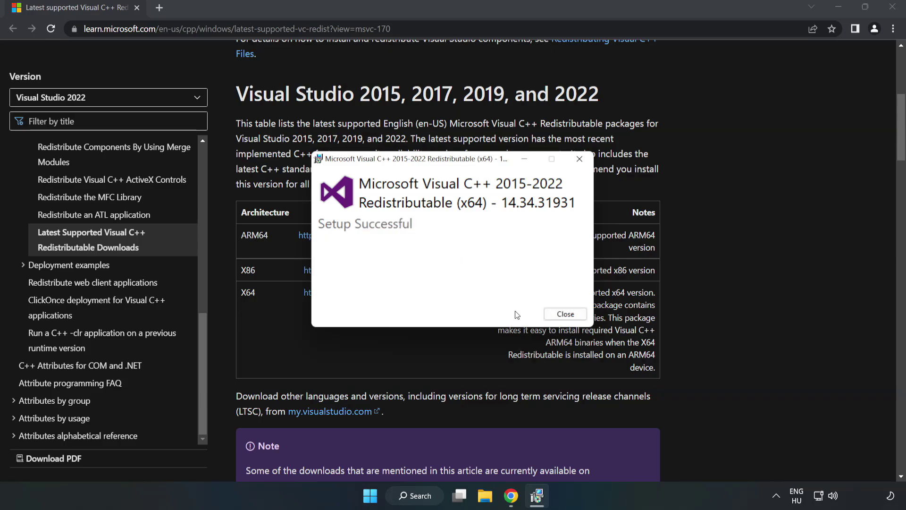
click(566, 315)
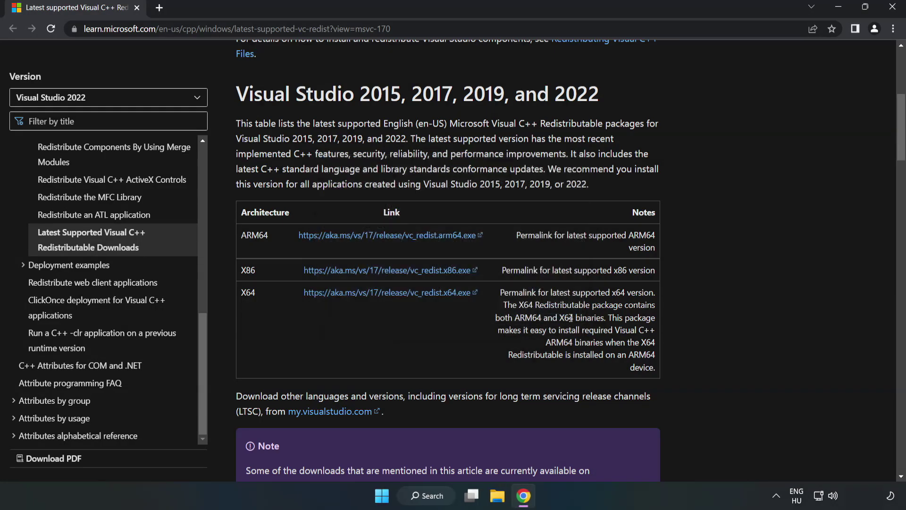
Step: Close Chrome, search for cmd and run Command Prompt as administrator
click(893, 12)
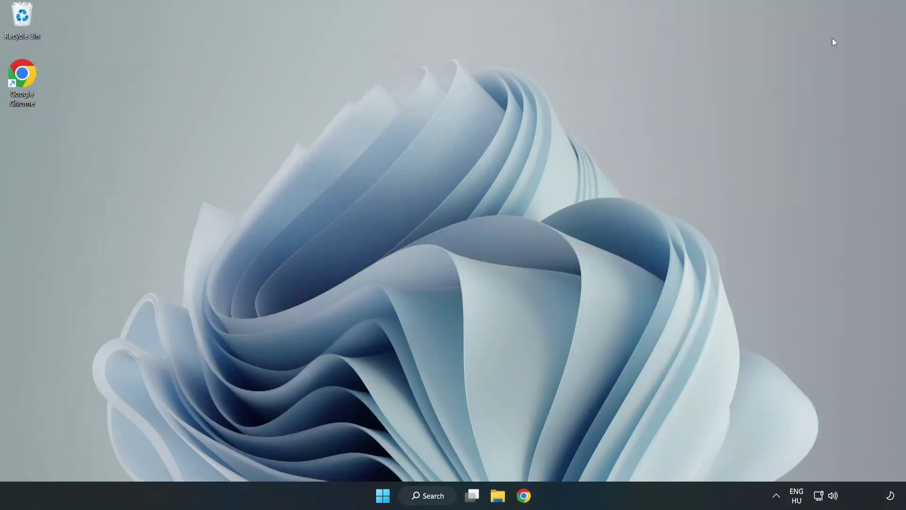
click(438, 496)
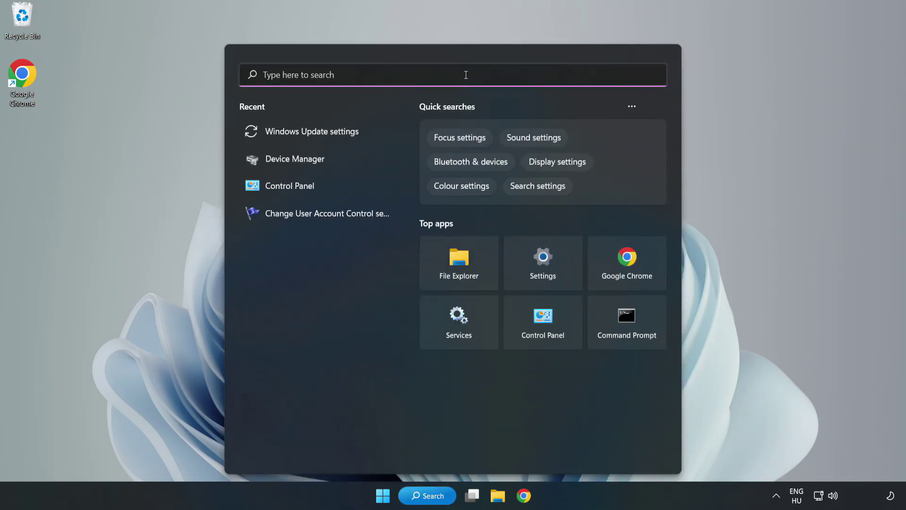
text(cmd)
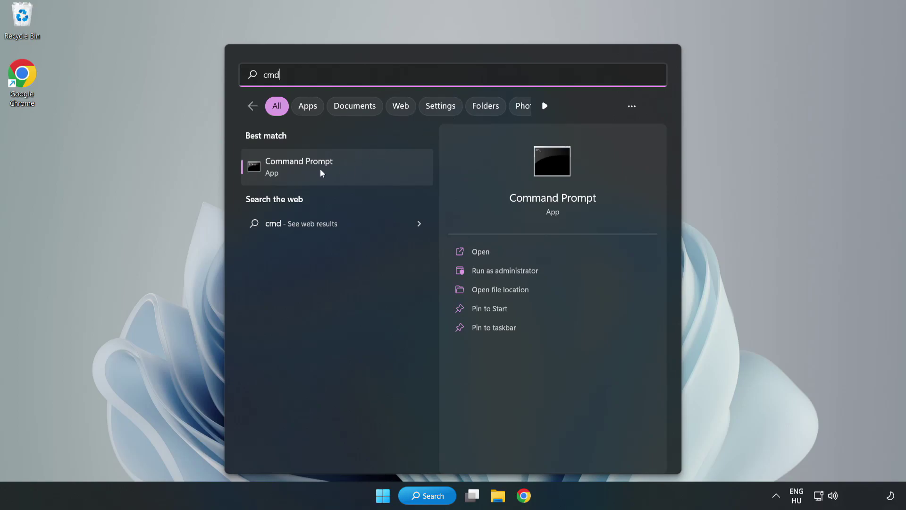
right_click(355, 170)
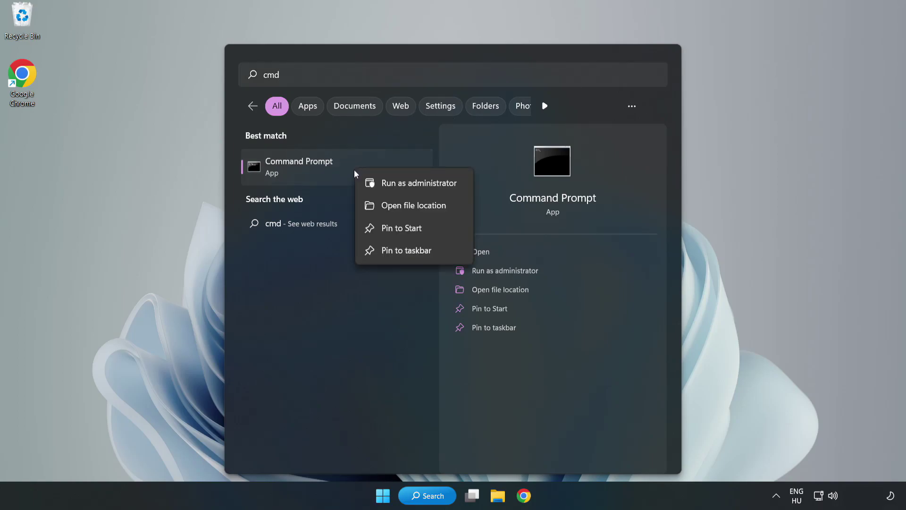
click(391, 184)
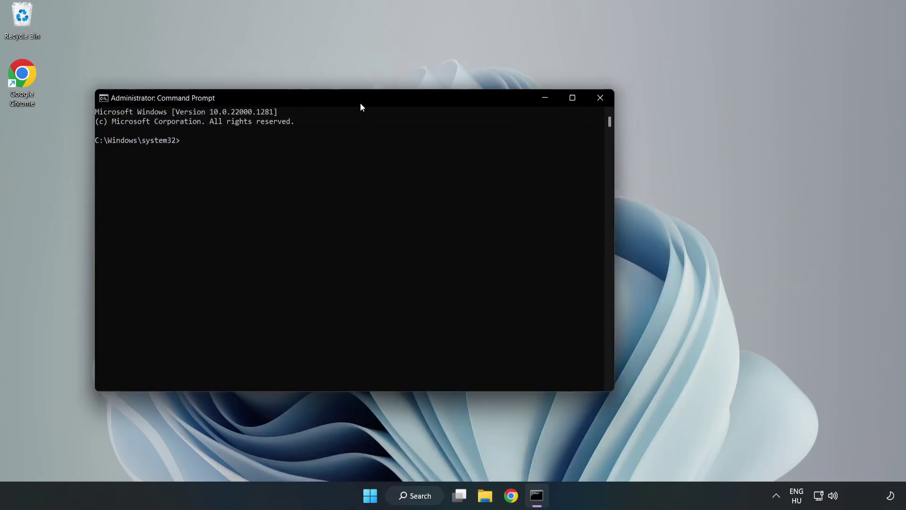
Step: Run sfc /scannow and close Command Prompt once no integrity violations are found
drag(361, 103, 461, 104)
text(sfc /scann)
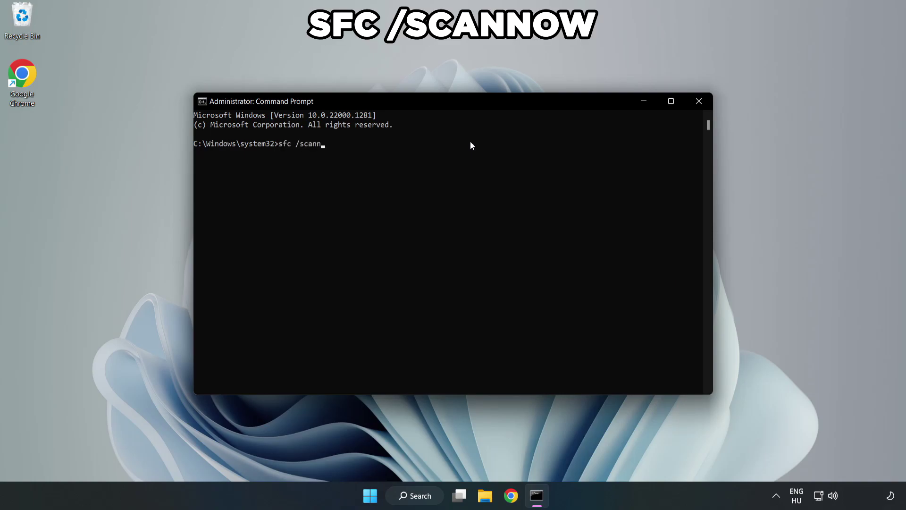
text(ow)
key(Return)
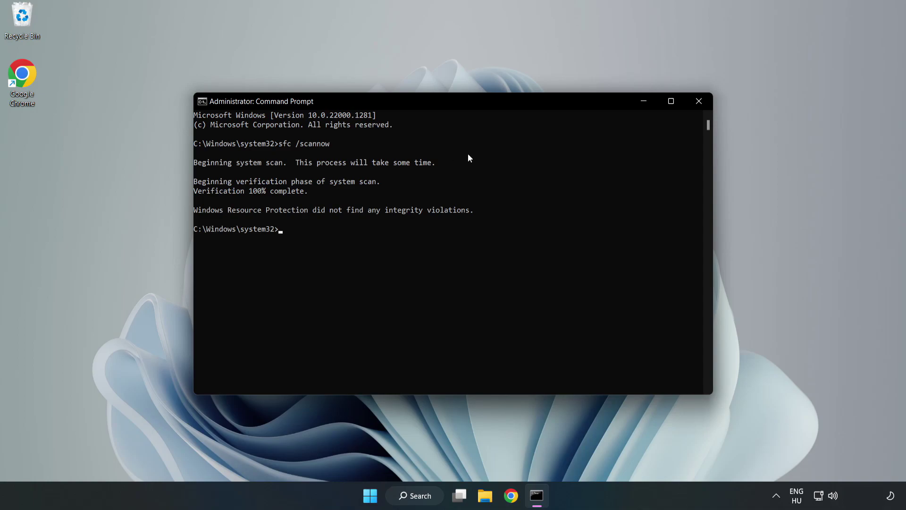
click(698, 108)
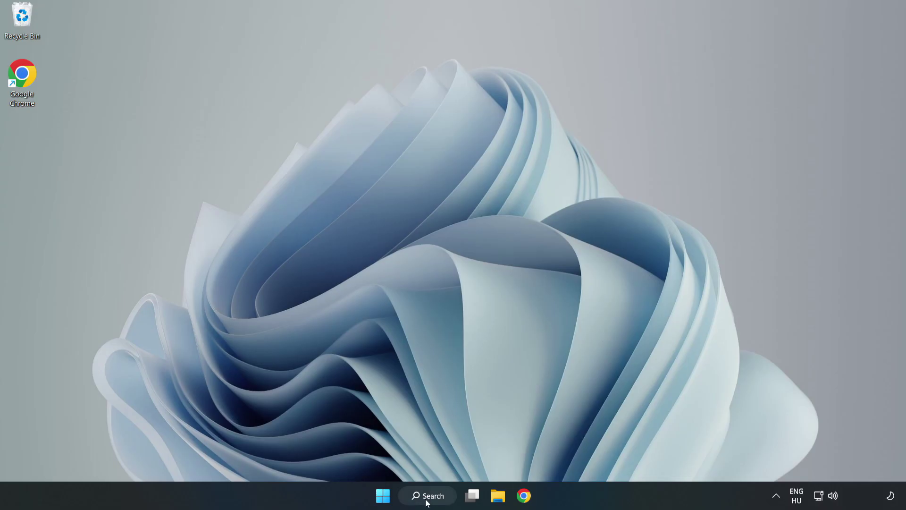
Step: Search for 'security' and open Windows Security from the results
click(426, 497)
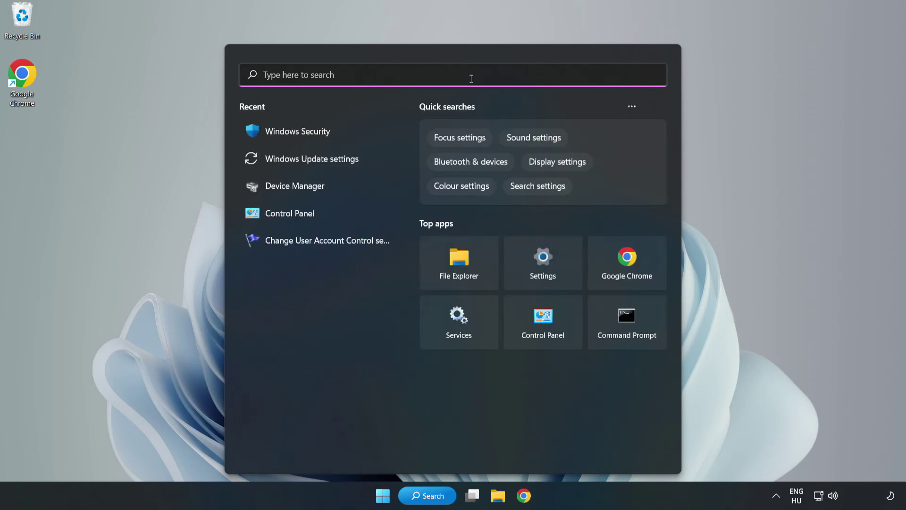
text(securit)
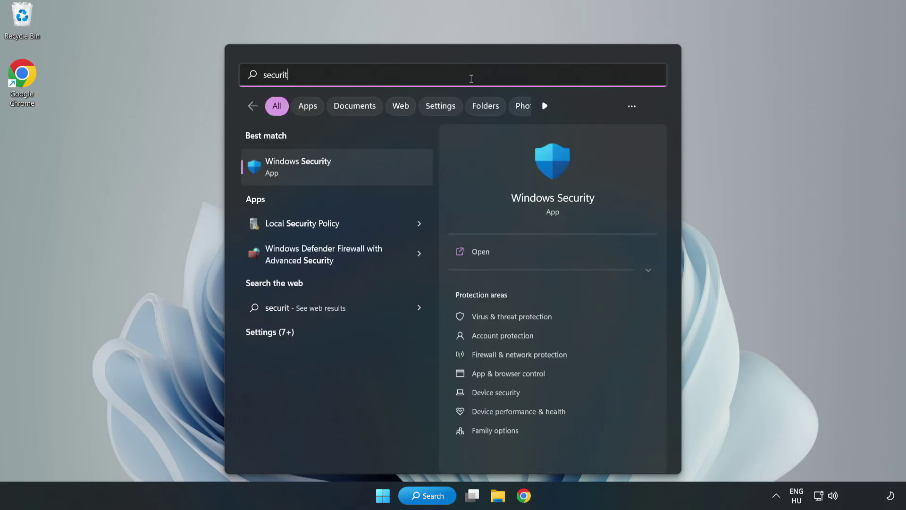
text(y)
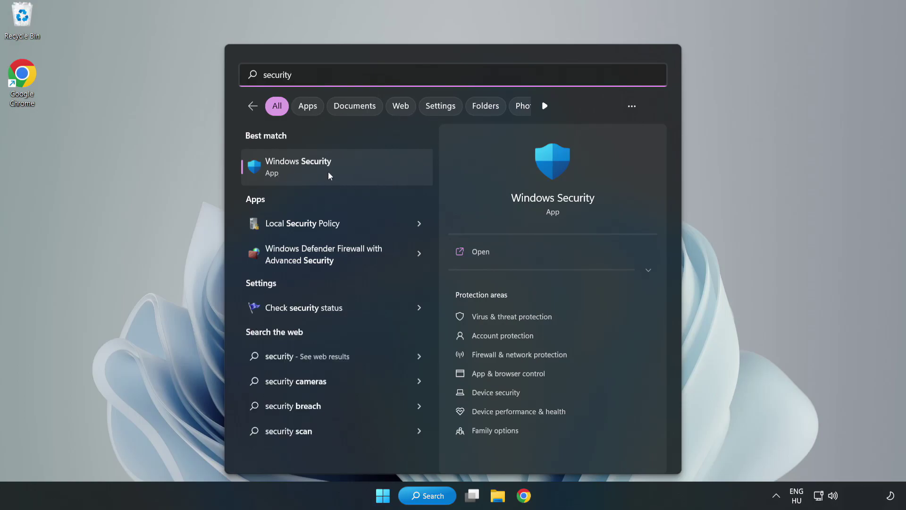
click(329, 175)
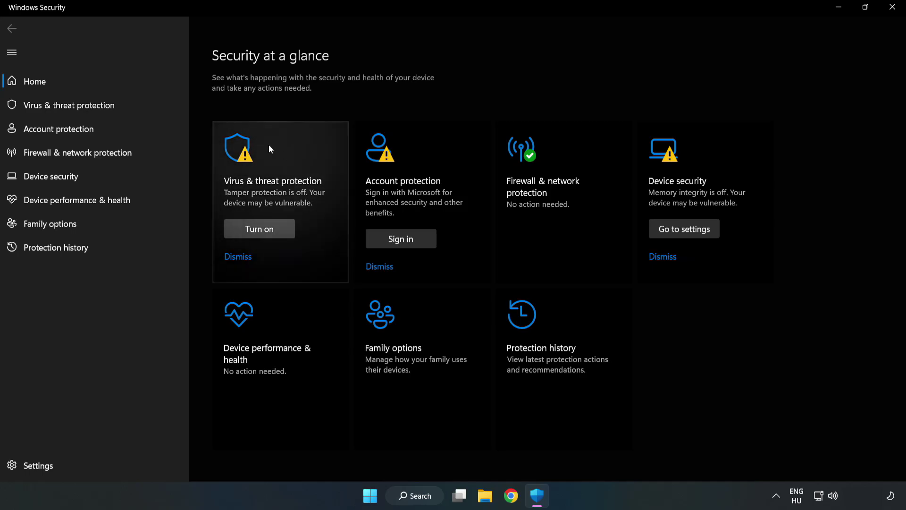
Step: Go through Virus & threat protection settings to Add or remove exclusions
click(59, 109)
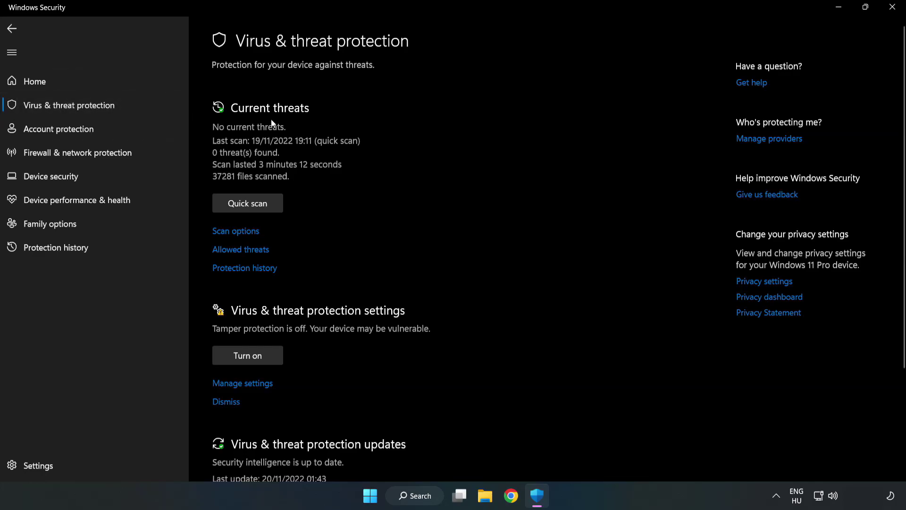
scroll(471, 182, down, 2)
scroll(474, 185, down, 1)
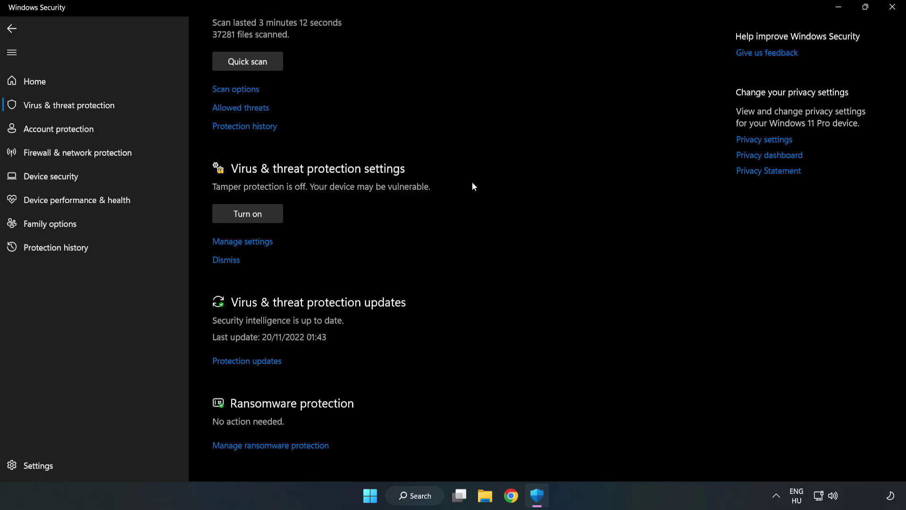
click(247, 242)
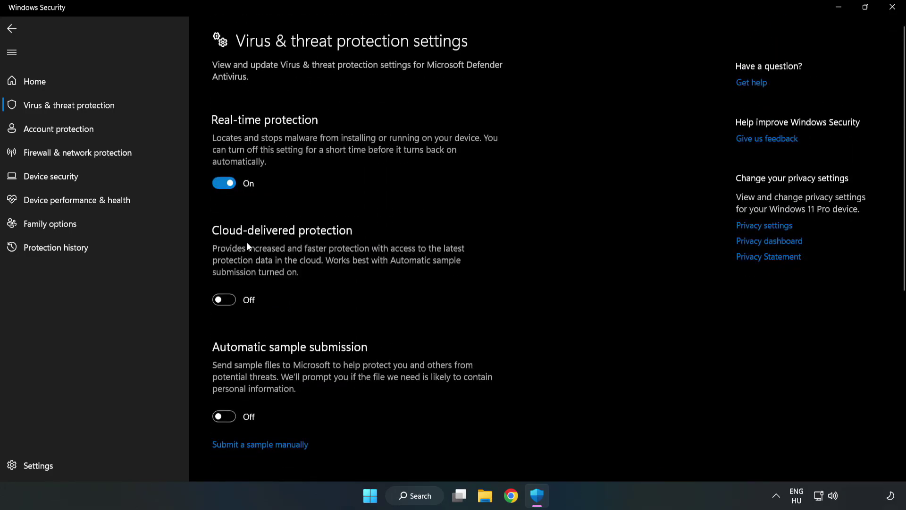
scroll(577, 238, down, 1)
scroll(576, 238, down, 4)
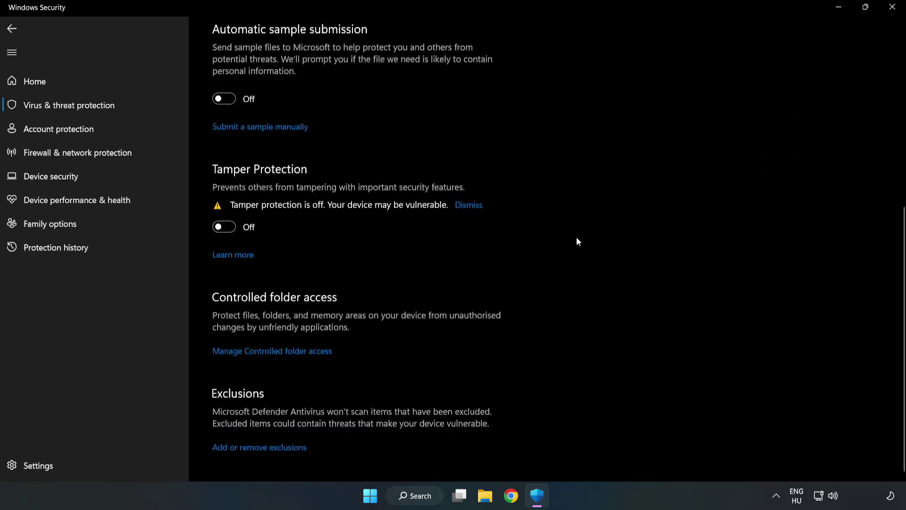
click(267, 445)
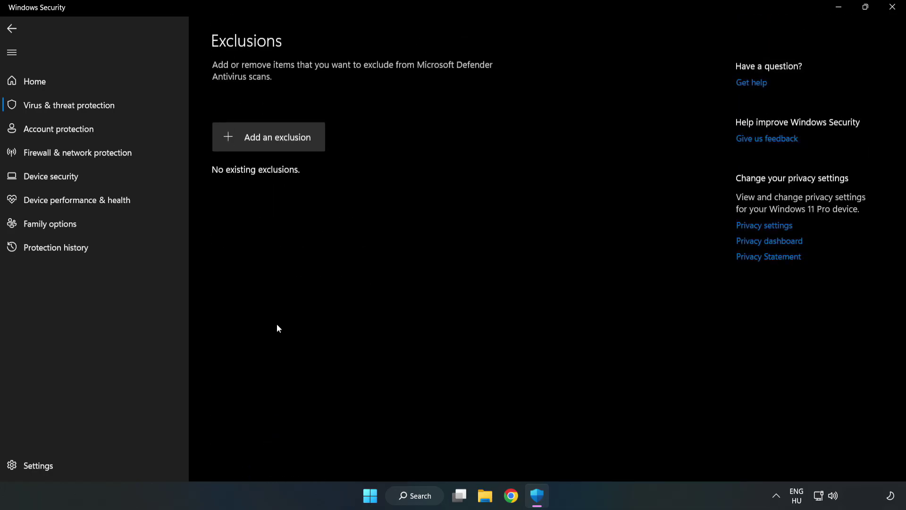
Step: Add a File exclusion and browse to C:\Program Files (x86)\NOT WORKING APP
click(278, 144)
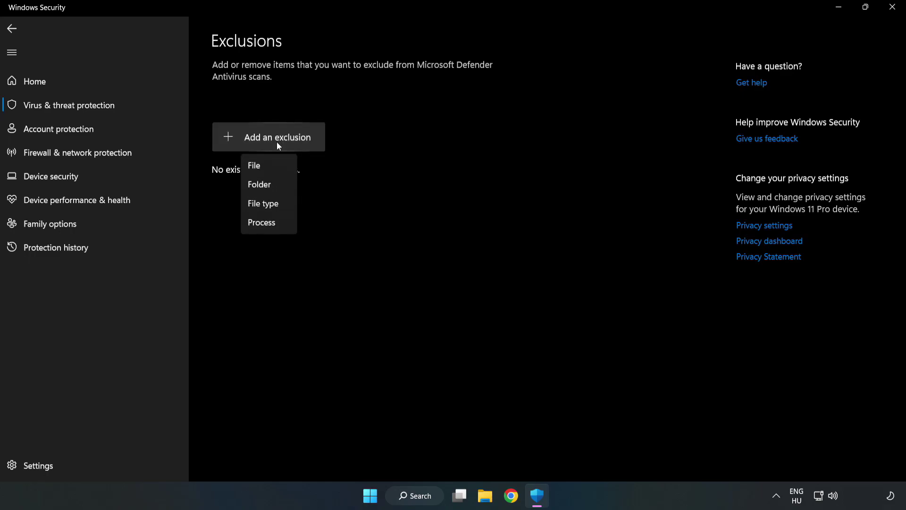
click(257, 166)
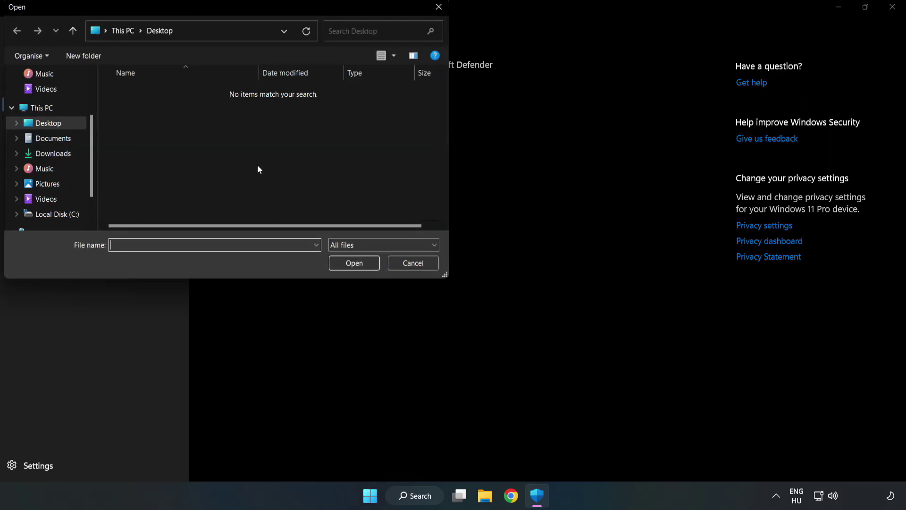
drag(245, 8, 417, 100)
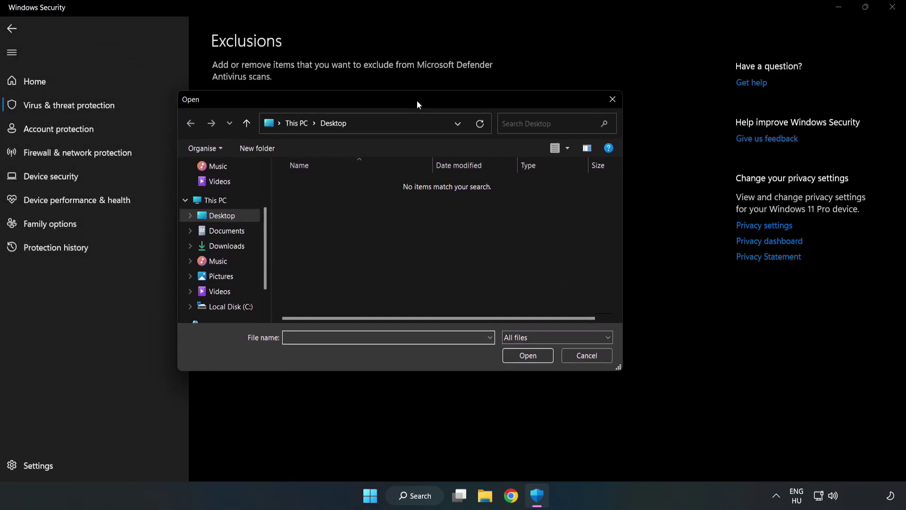
click(231, 307)
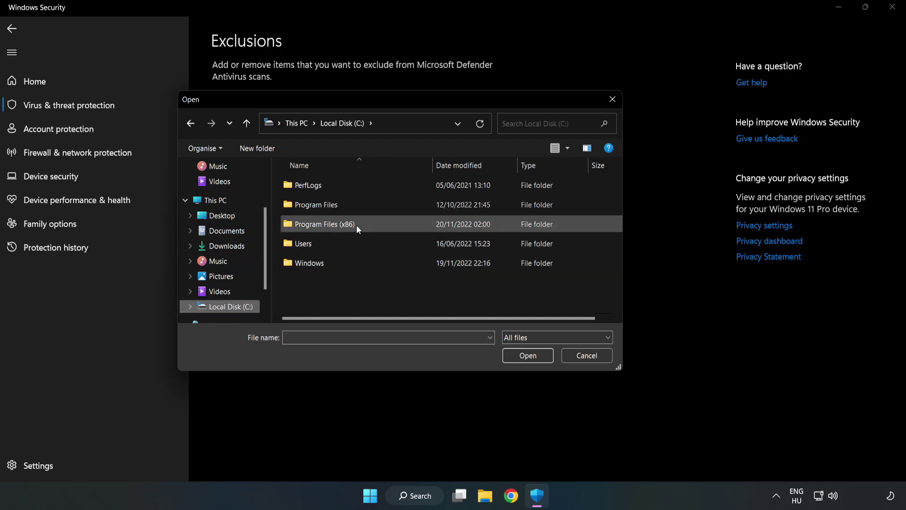
double_click(356, 225)
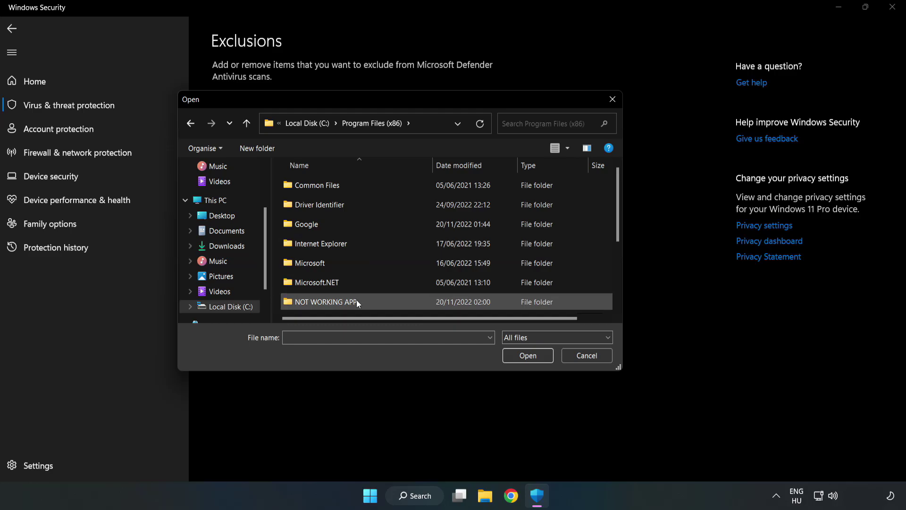
double_click(356, 300)
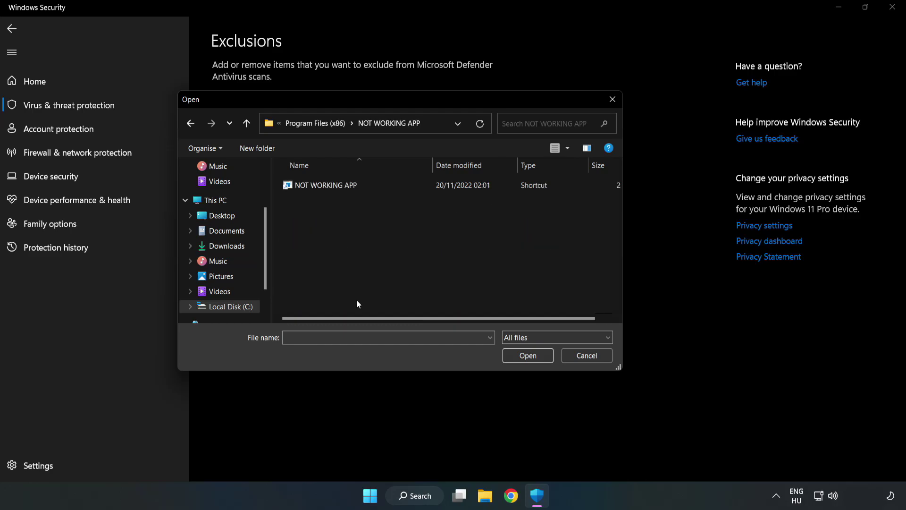
Step: Select the NOT WORKING APP shortcut, confirm the chrome.exe exclusion, and close Windows Security
click(318, 184)
click(522, 360)
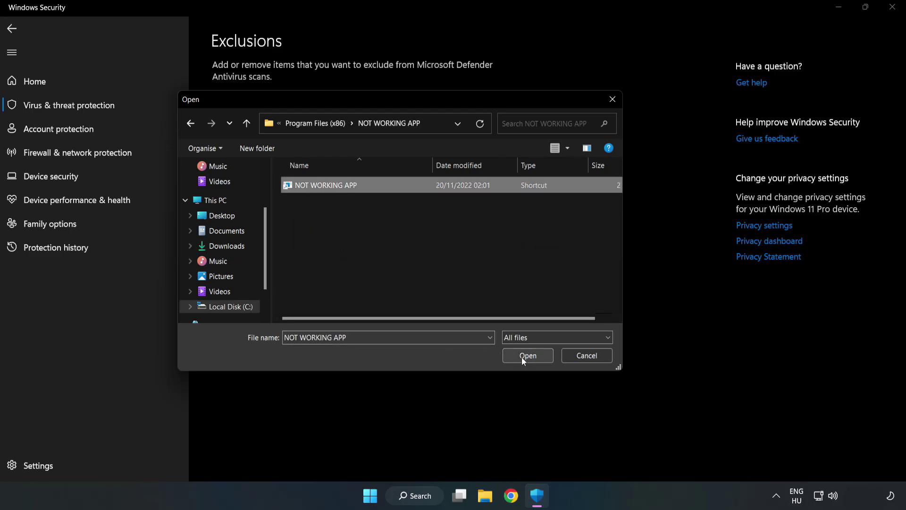
click(527, 357)
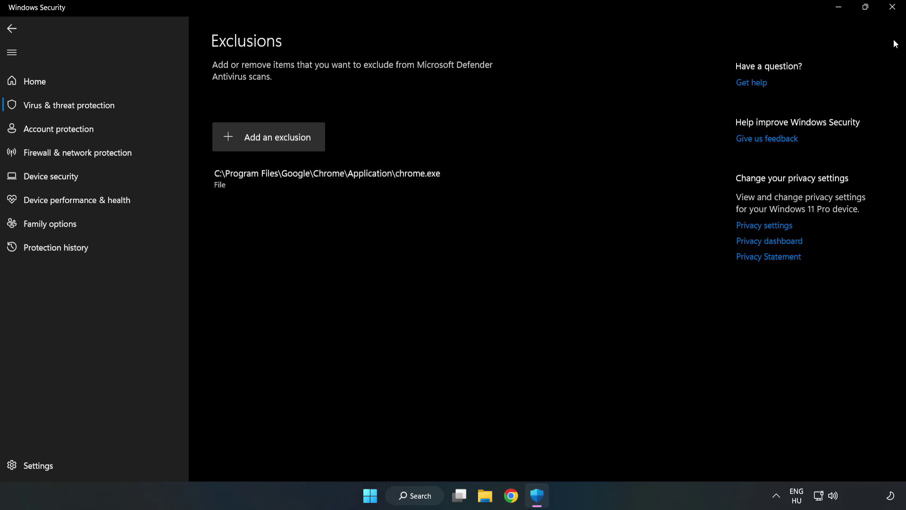
click(891, 12)
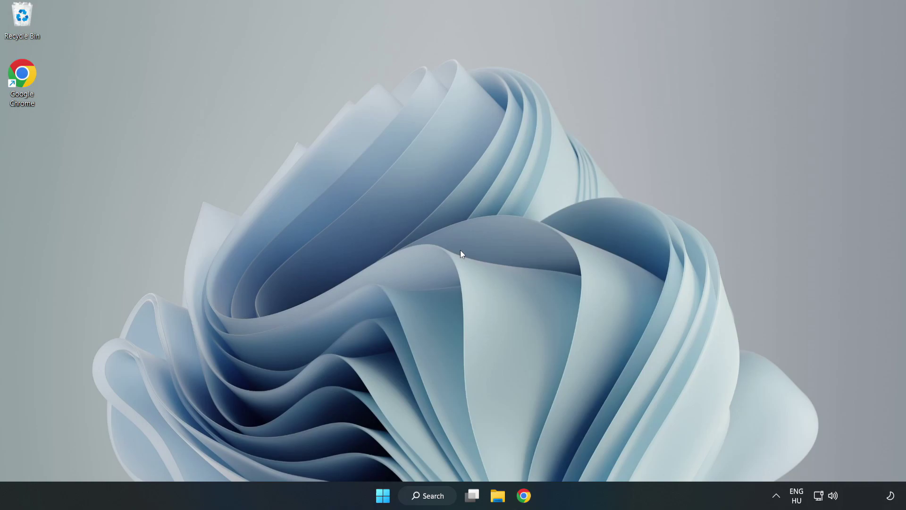
Step: Show the Start menu's power options: Sleep, Shut down and Restart
click(382, 495)
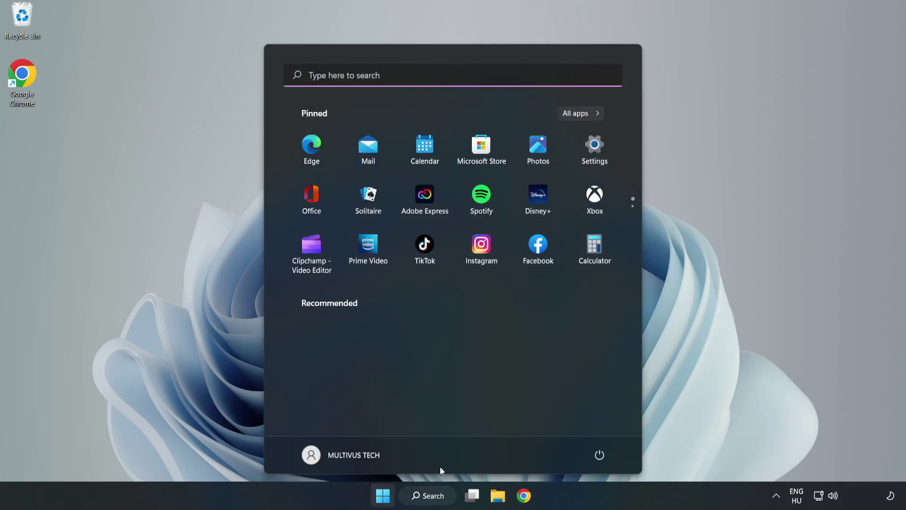
click(599, 455)
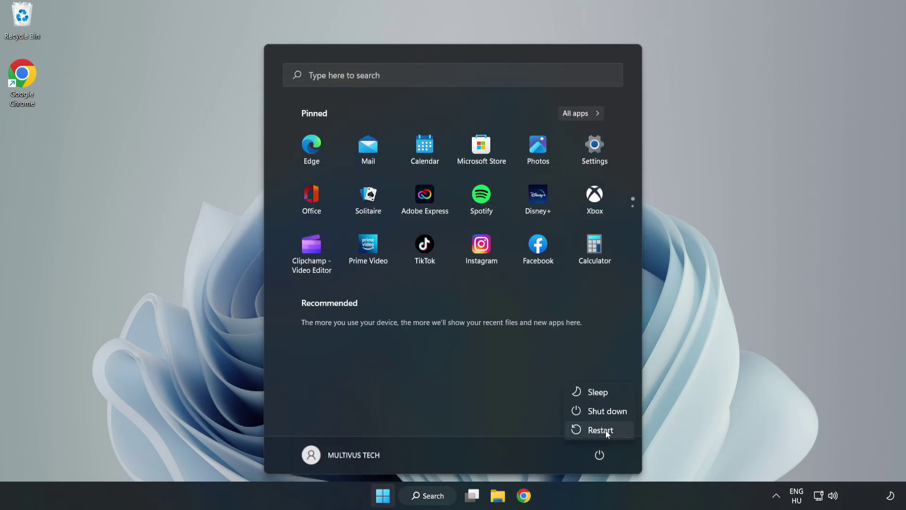